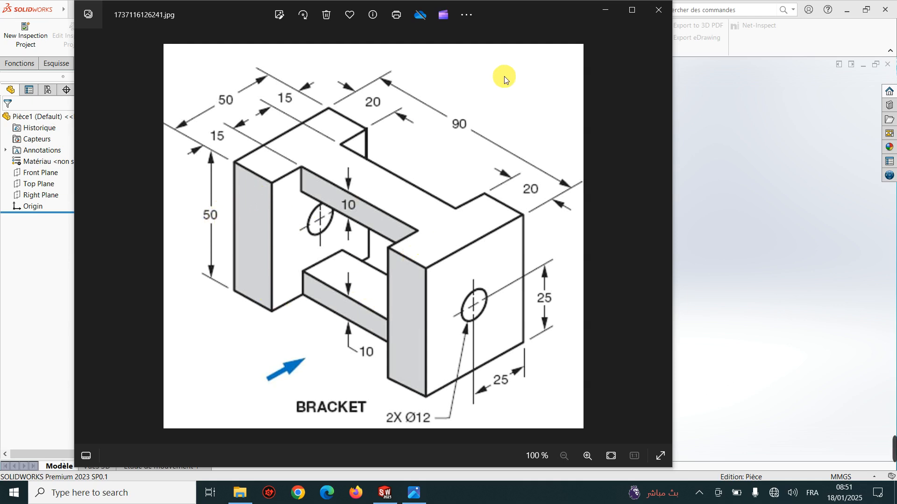
Start a sketch on the Front Plane and draw a centre rectangle about 145 by 70 mm from the origin
click(603, 14)
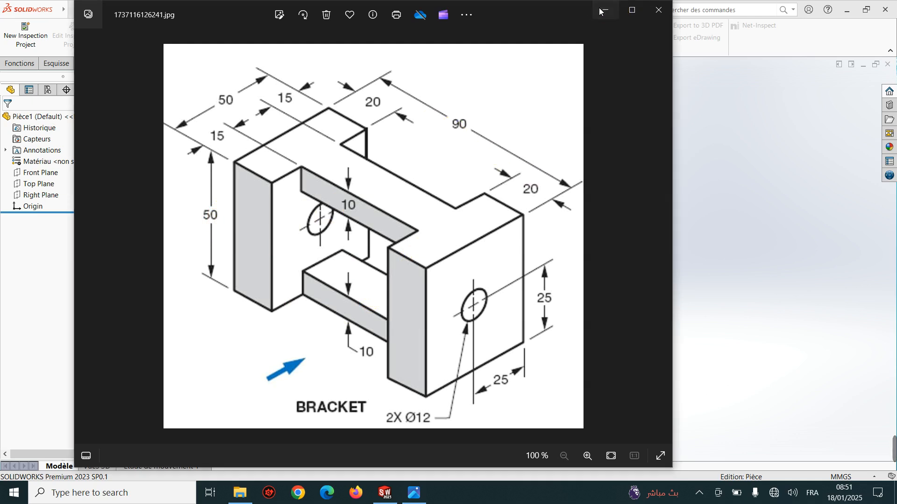
click(45, 173)
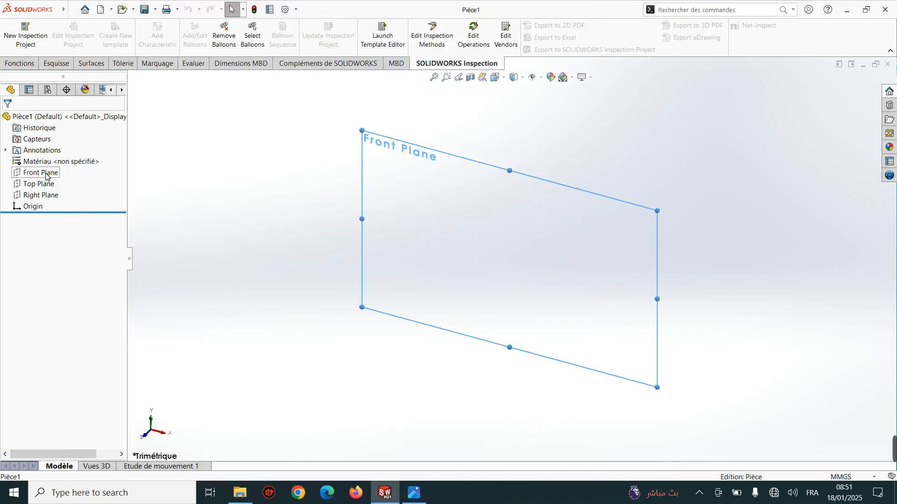
click(96, 159)
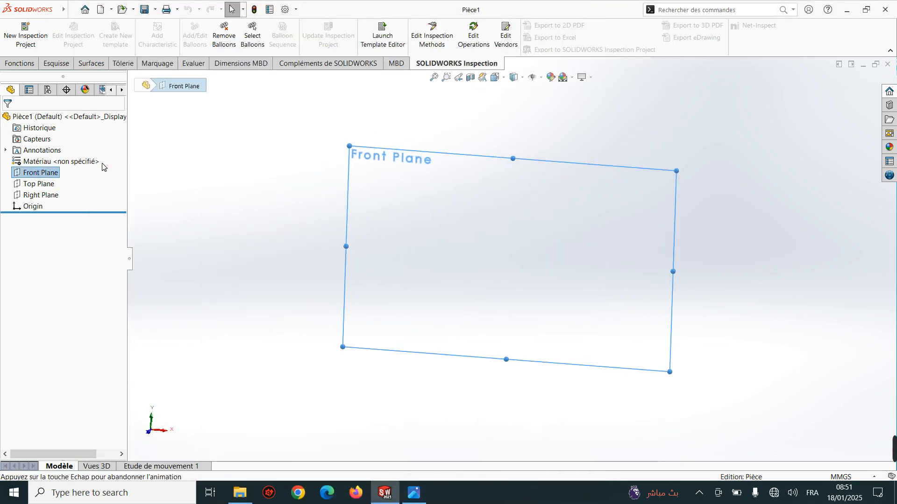
click(65, 68)
click(17, 32)
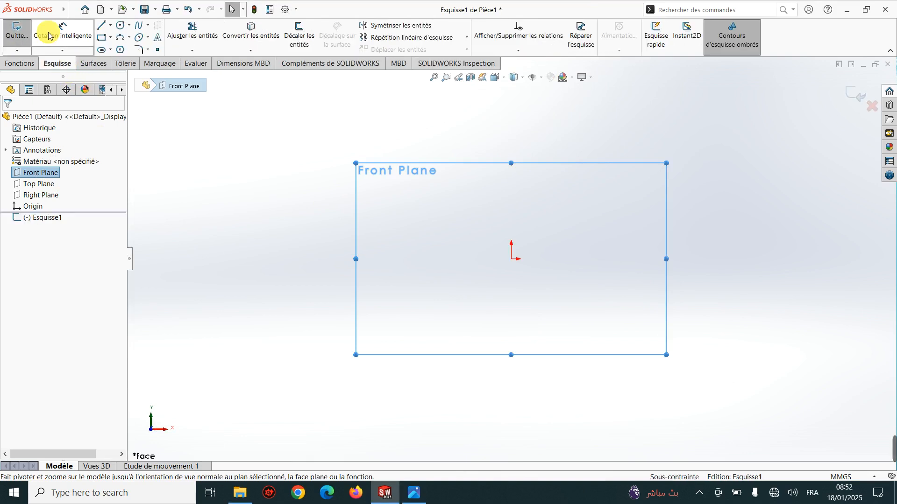
click(111, 37)
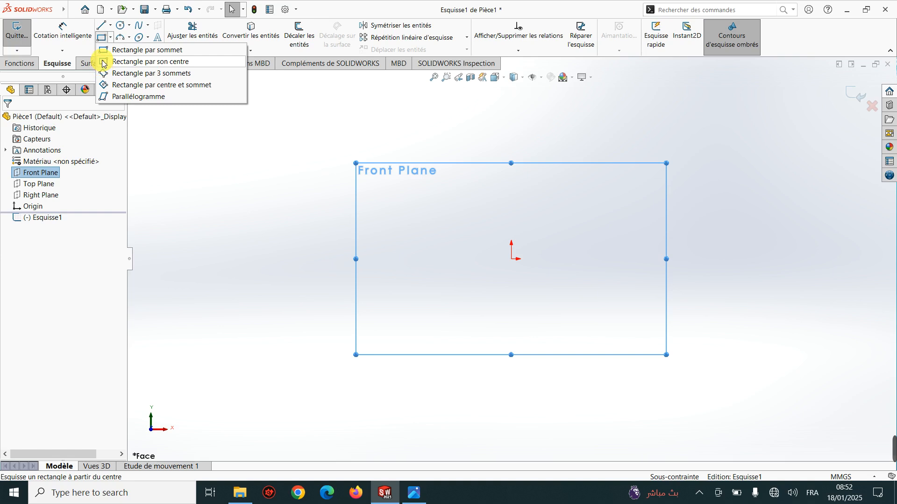
click(140, 62)
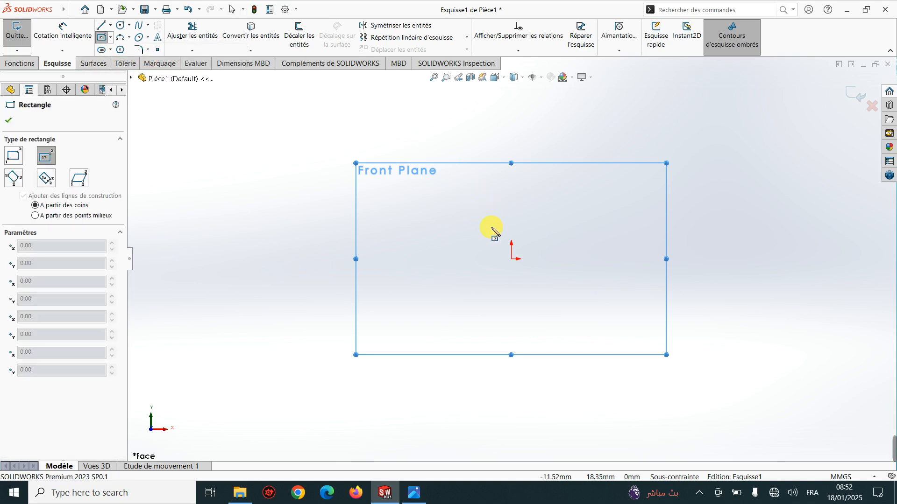
click(509, 255)
click(638, 197)
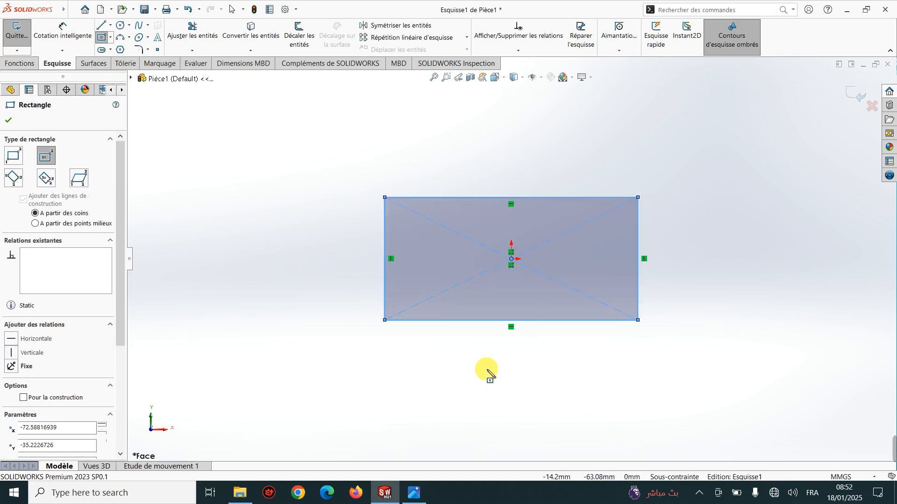
Dimension the rectangle to 50 mm high and 90 mm wide, following the bracket drawing
click(425, 494)
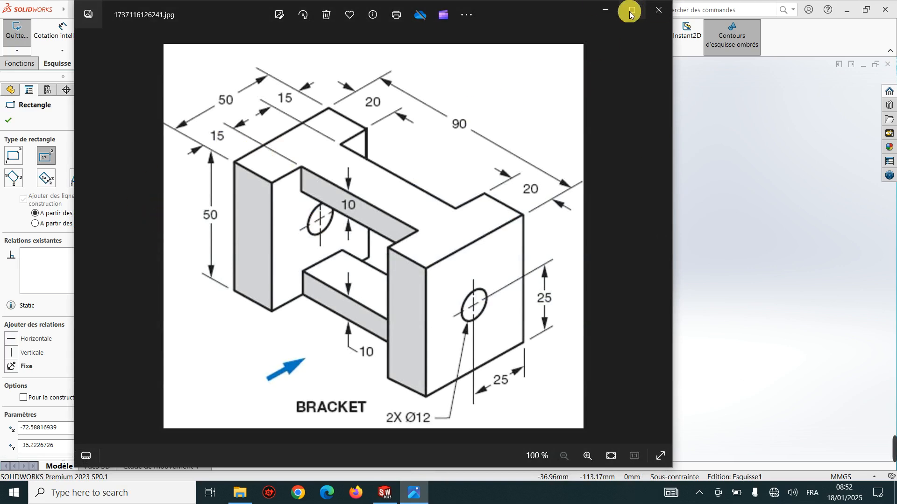
click(603, 10)
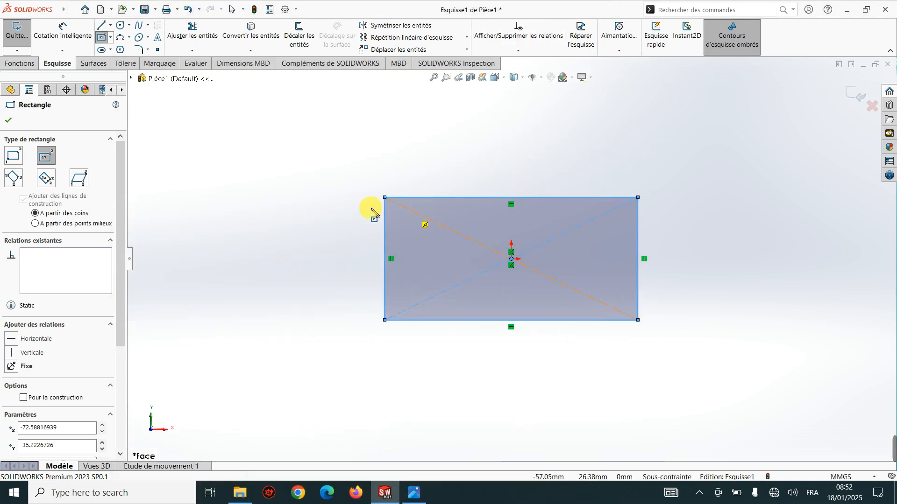
click(66, 30)
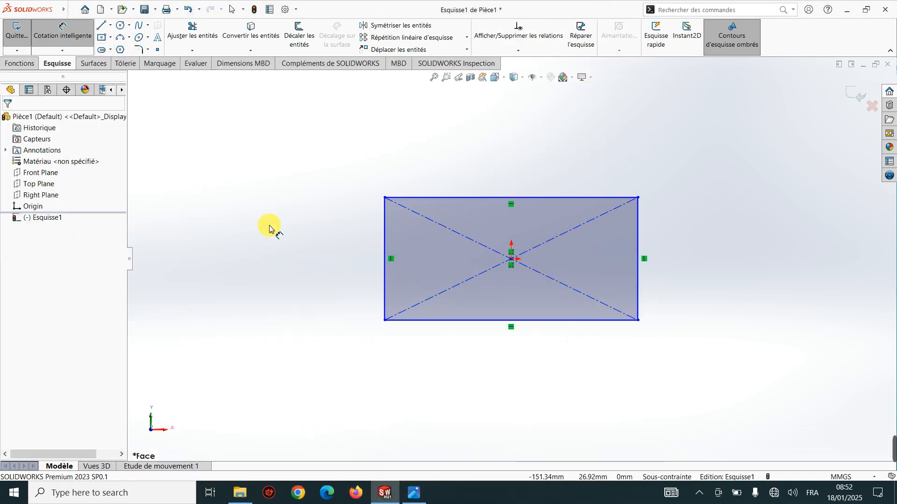
click(385, 237)
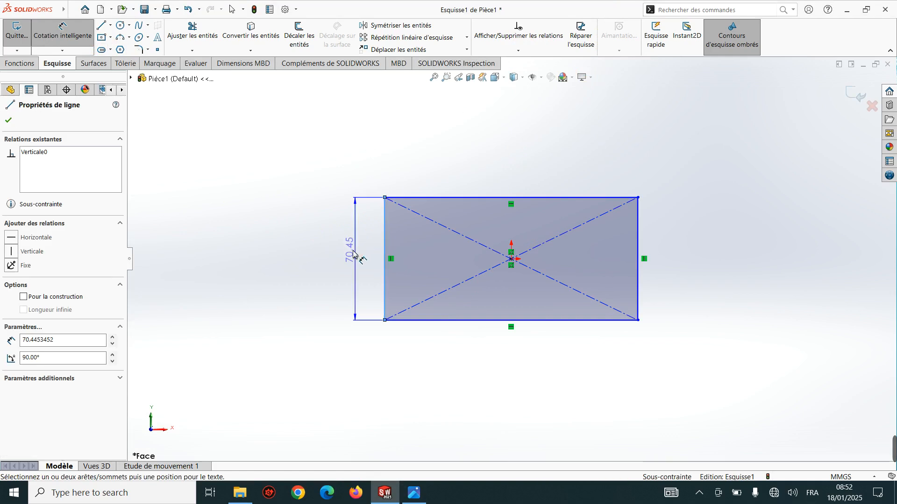
click(348, 256)
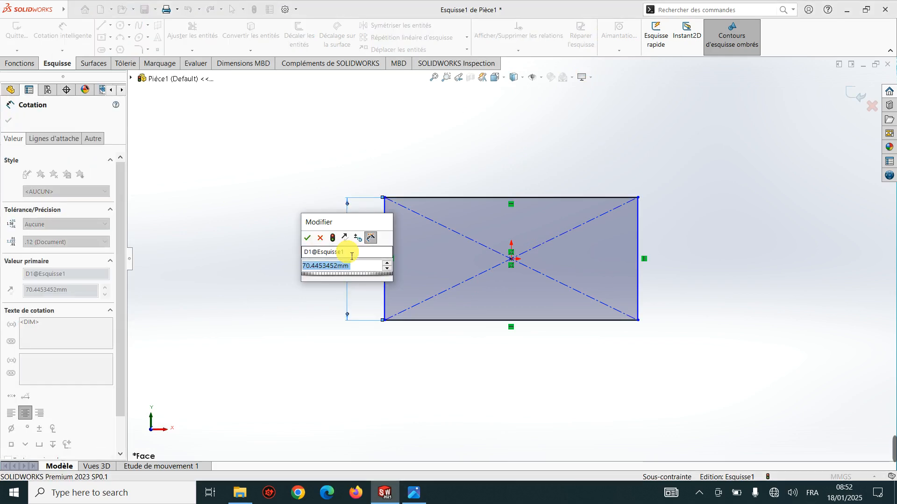
text(50)
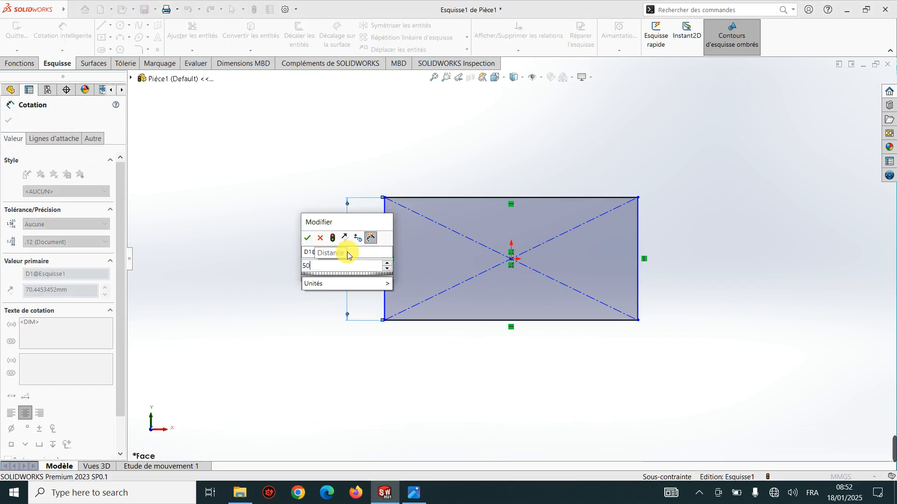
key(Return)
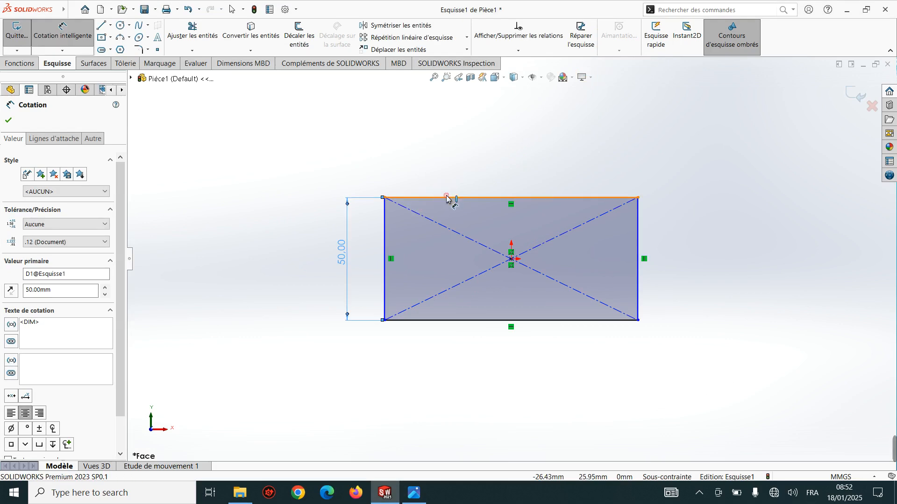
click(447, 198)
click(509, 174)
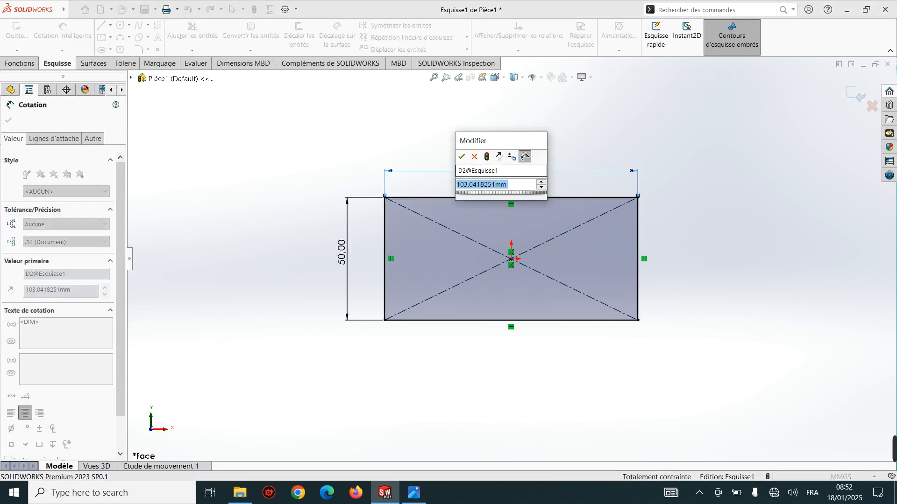
text(90)
key(Return)
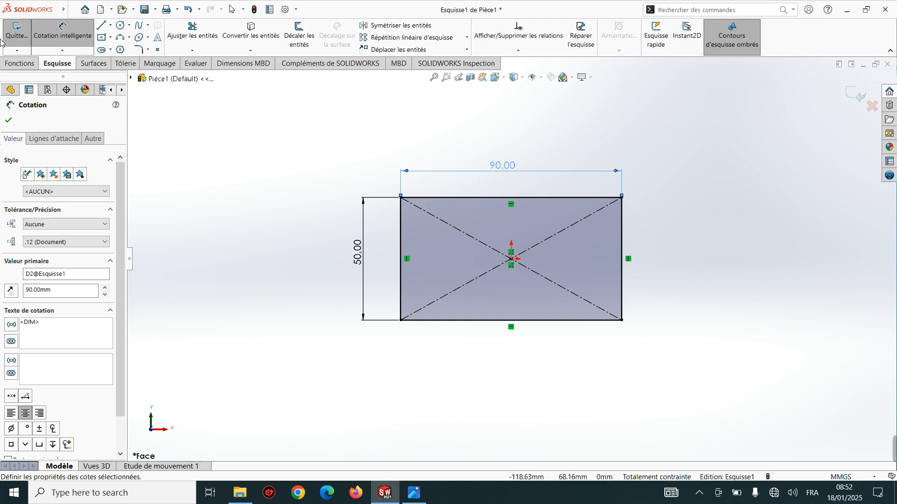
Extrude the rectangle as a boss with a blind depth of 25 mm in both directions
click(14, 63)
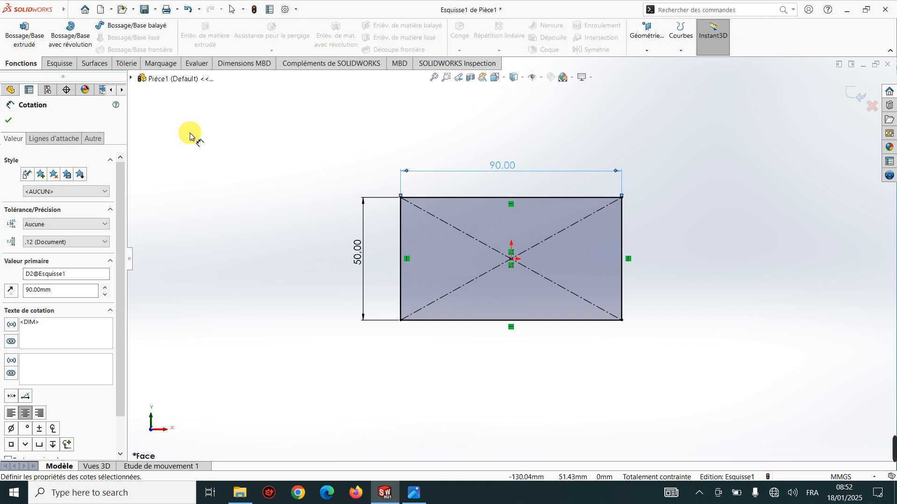
click(24, 33)
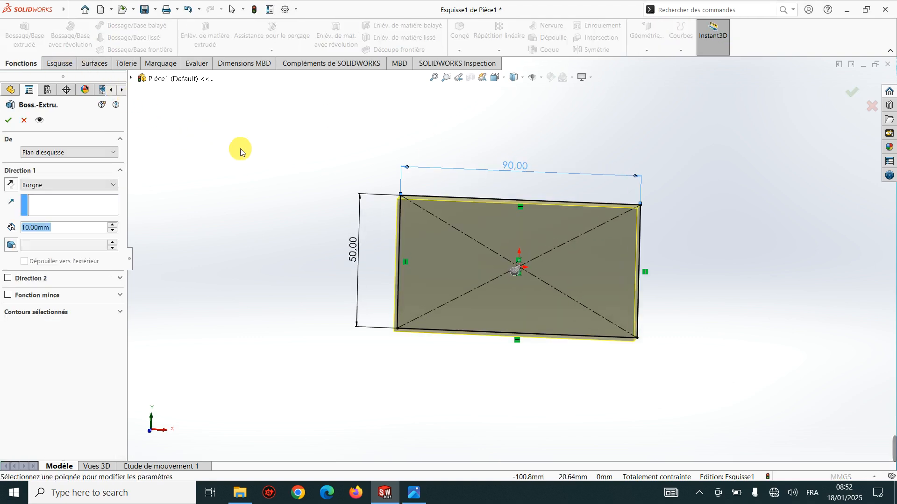
click(419, 498)
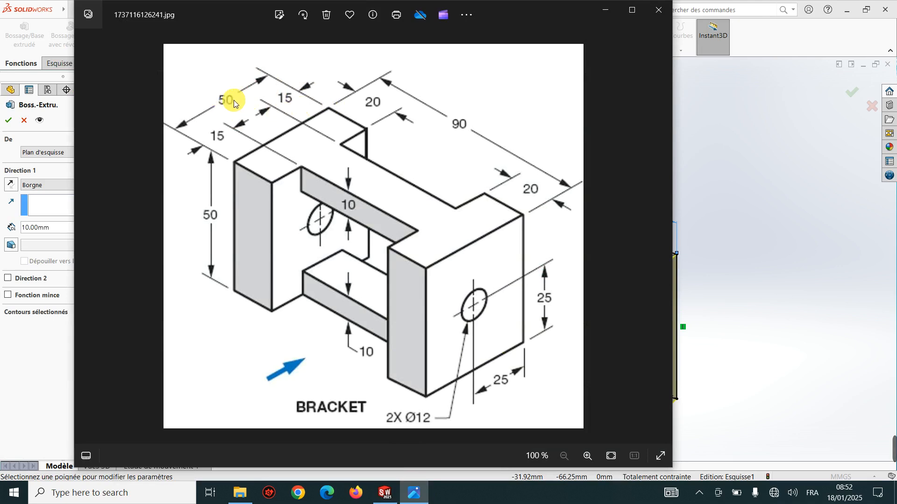
click(605, 10)
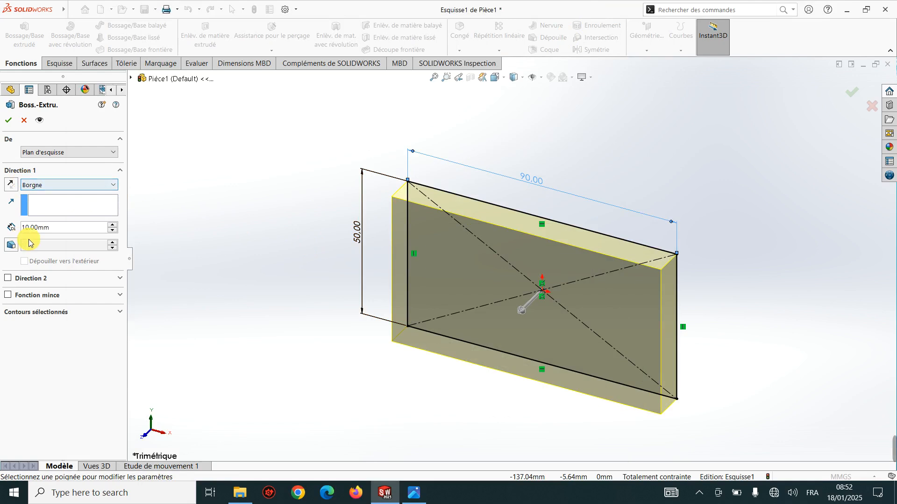
click(7, 279)
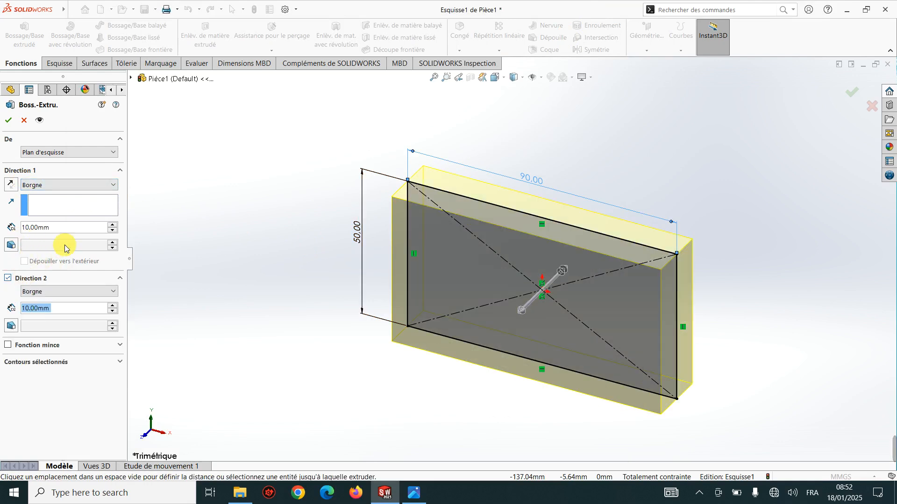
click(26, 228)
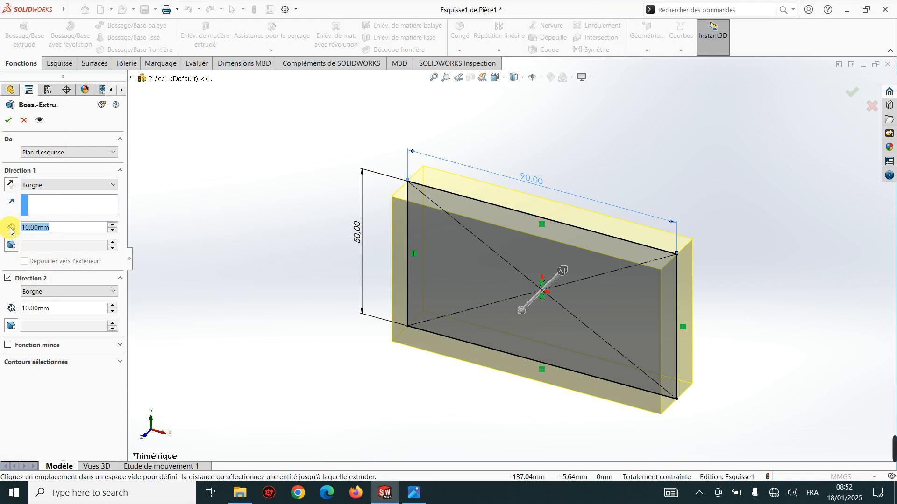
text(25)
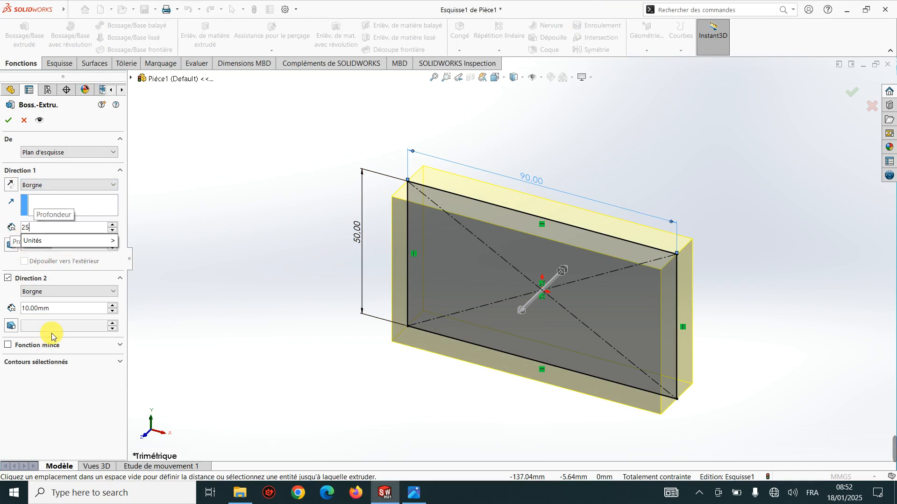
drag(58, 310, 20, 311)
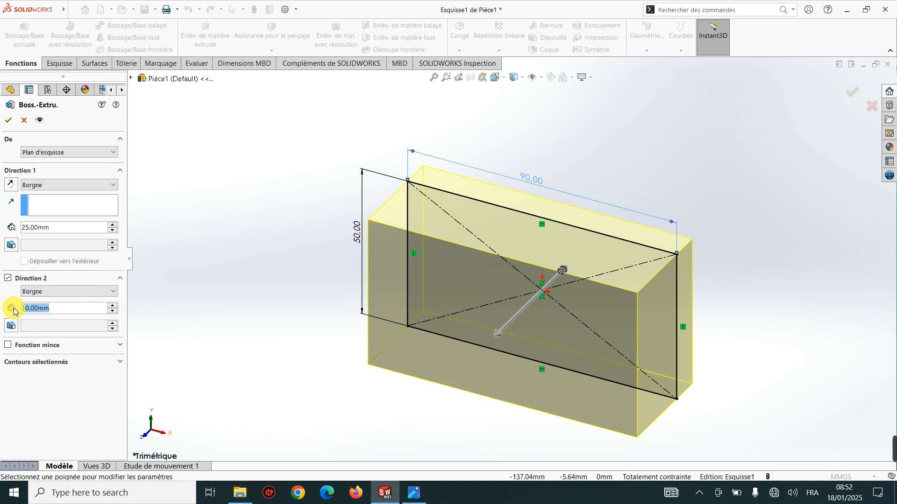
text(25)
key(Return)
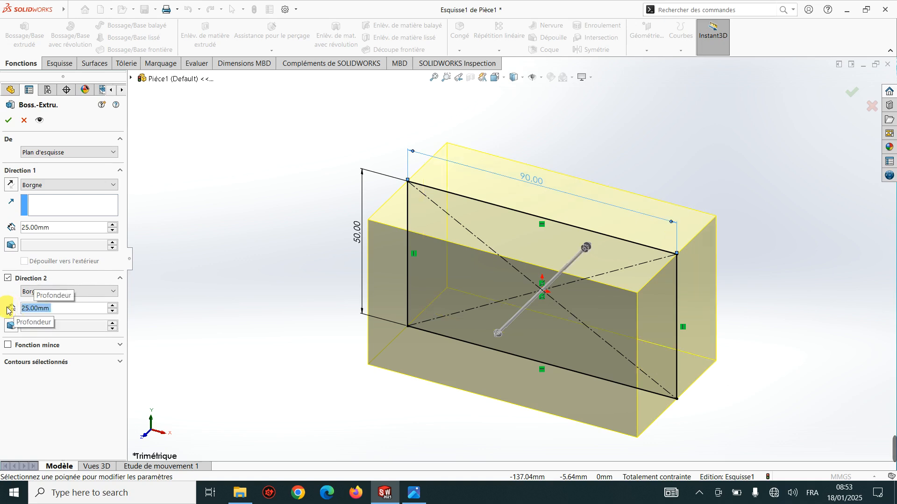
click(9, 120)
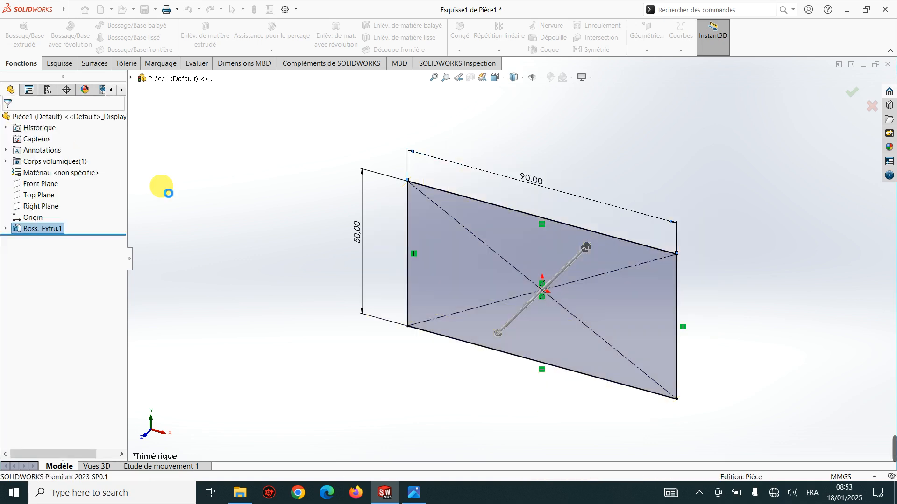
click(183, 197)
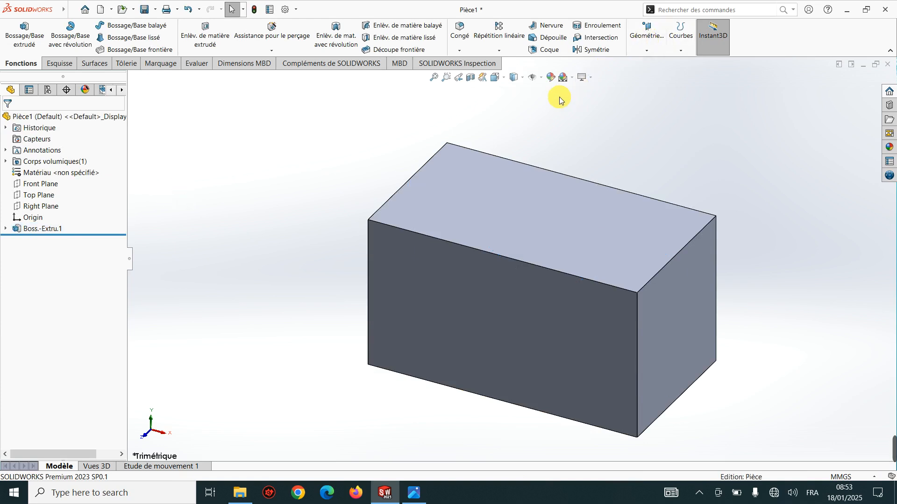
Change the scene background to plain white (Blanc uni)
click(573, 78)
click(587, 80)
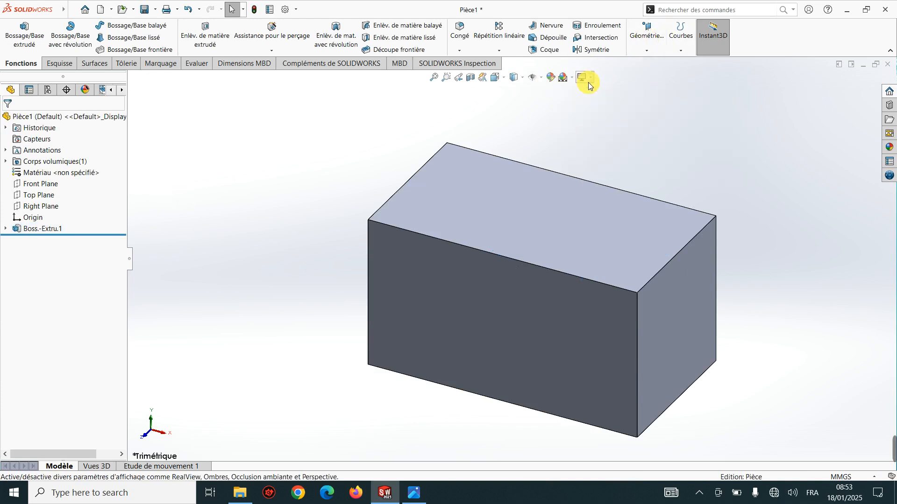
click(573, 78)
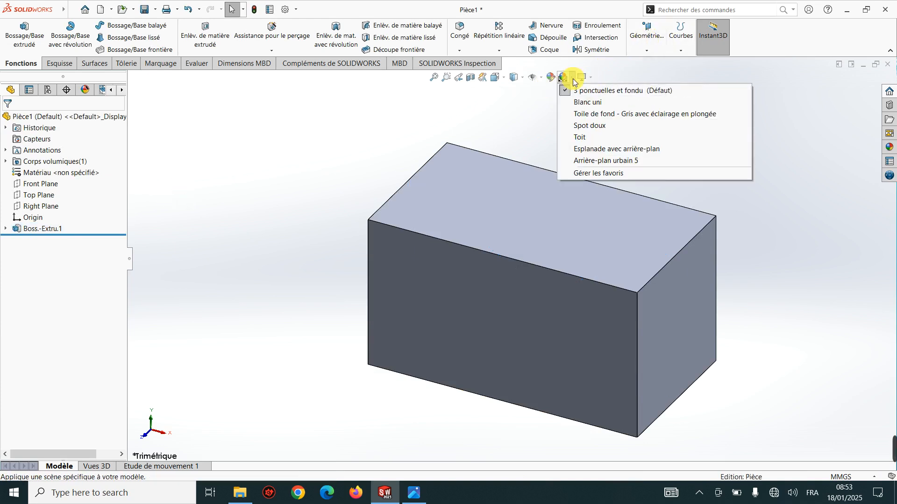
click(578, 103)
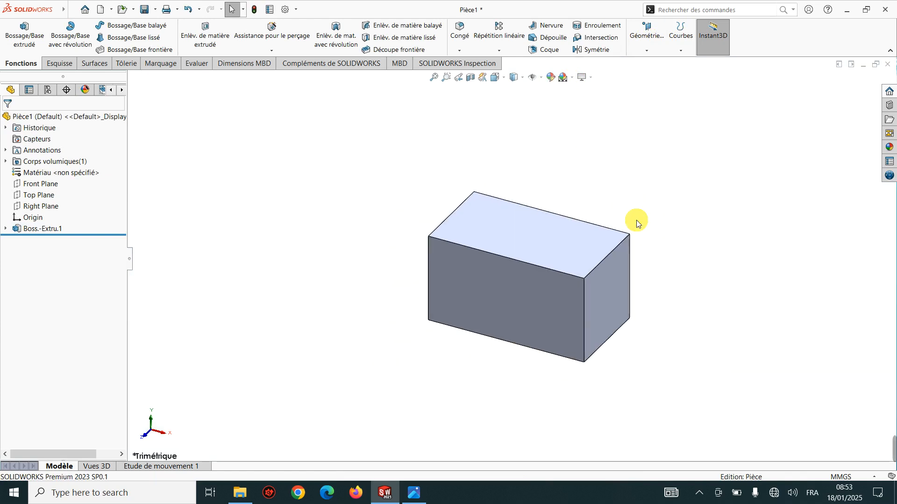
Check the bracket drawing for the top cutout, and start a sketch on the block's top face
scroll(632, 220, down, 3)
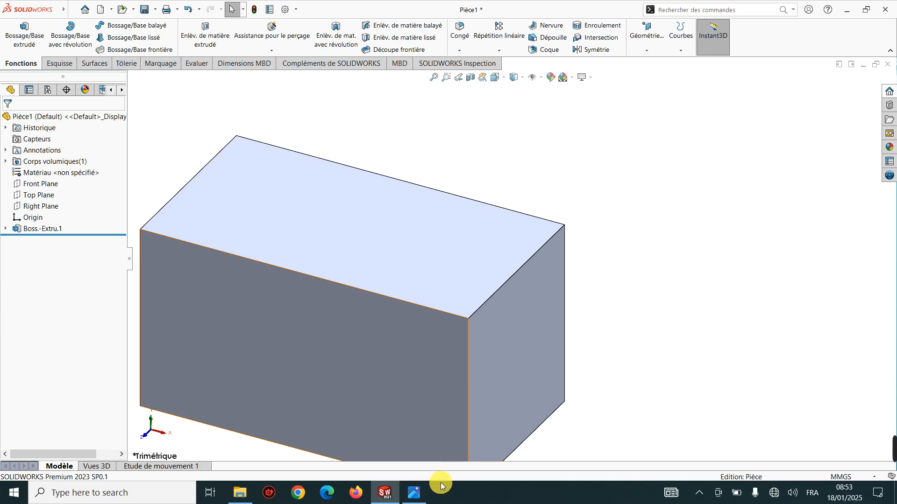
click(414, 495)
click(426, 298)
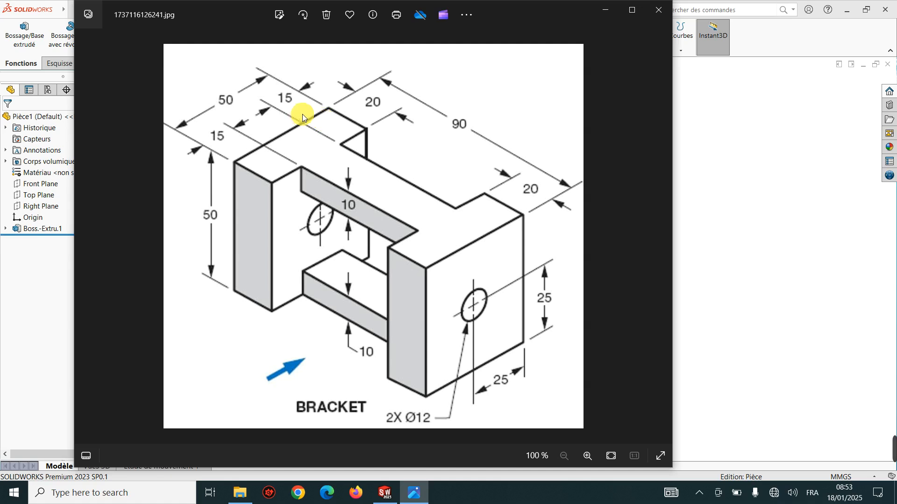
click(608, 24)
click(456, 227)
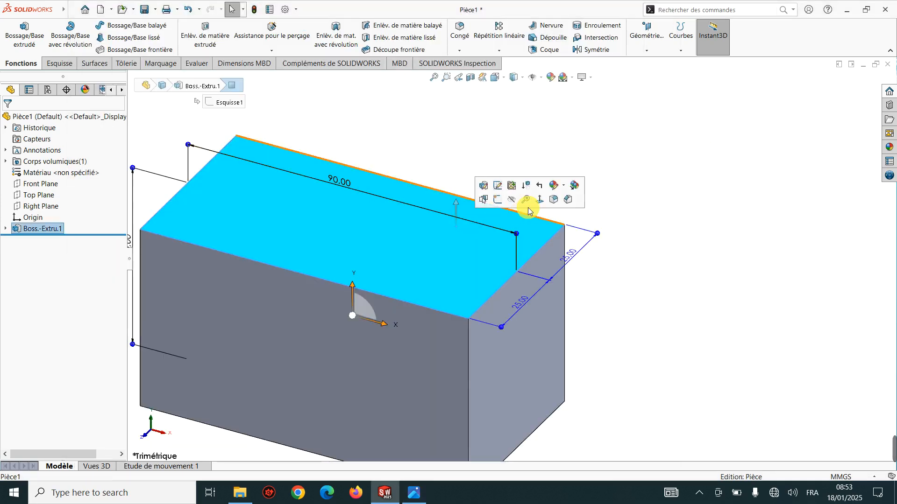
click(526, 200)
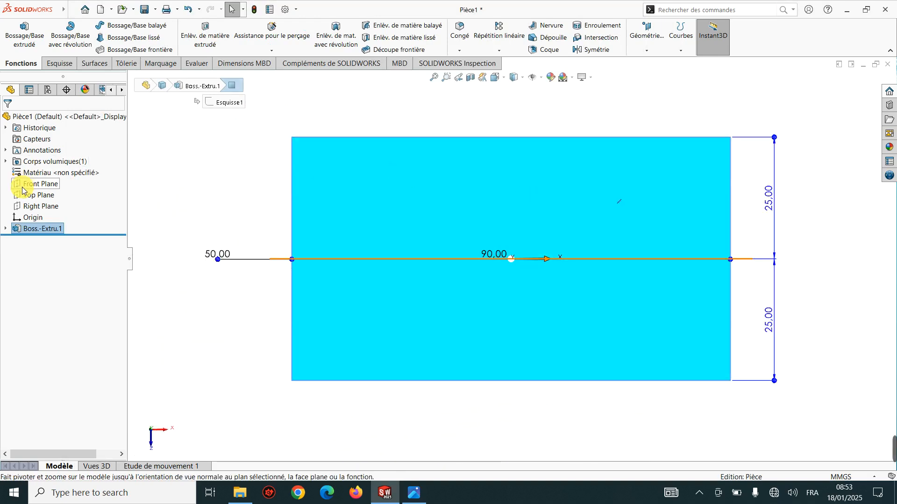
click(260, 192)
click(340, 204)
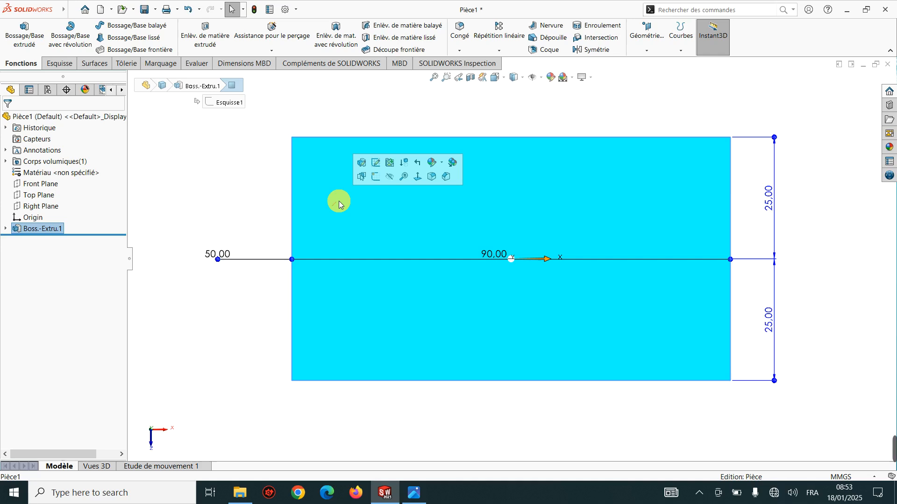
click(63, 63)
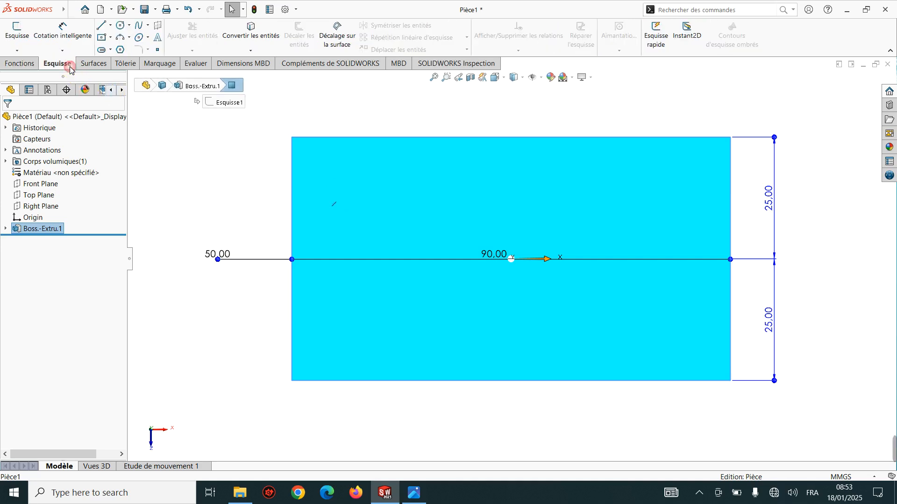
click(40, 41)
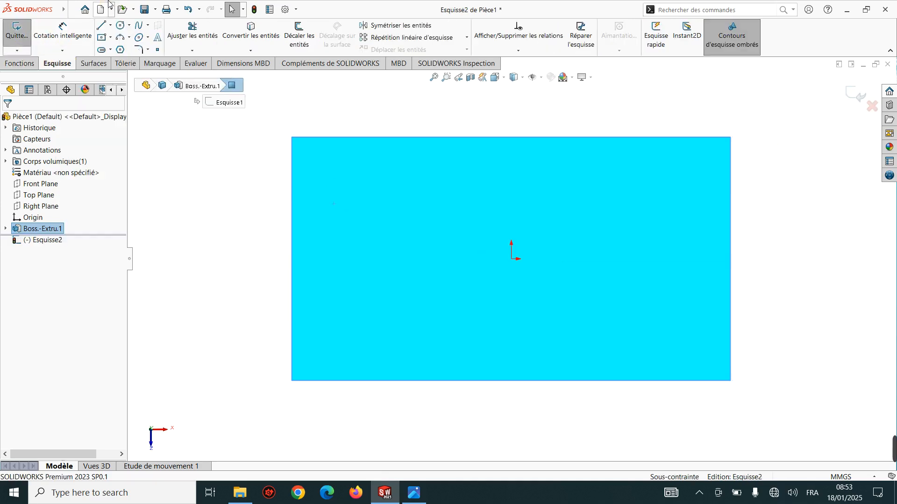
Draw a corner rectangle about 32.5 by 10.5 mm on the top face, between the origin and the block's rear edge
click(113, 38)
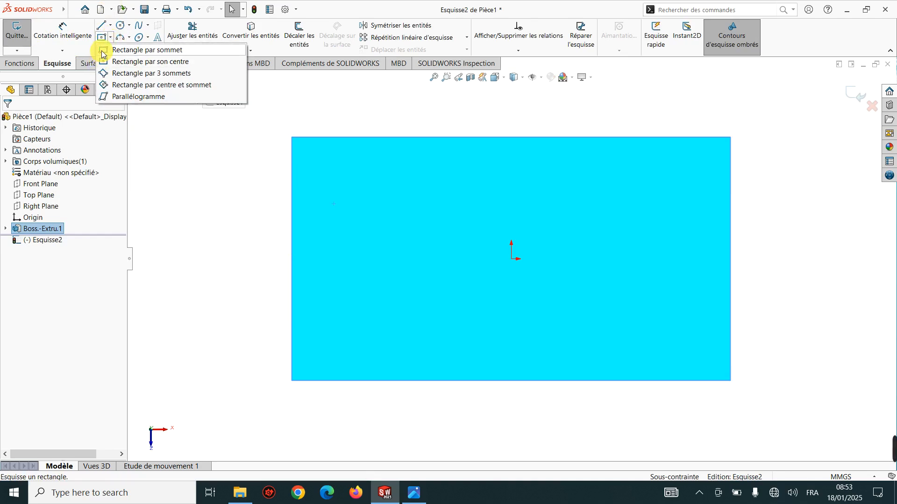
click(104, 50)
mouse_move(388, 163)
mouse_down()
mouse_move(524, 193)
mouse_move(546, 212)
mouse_up()
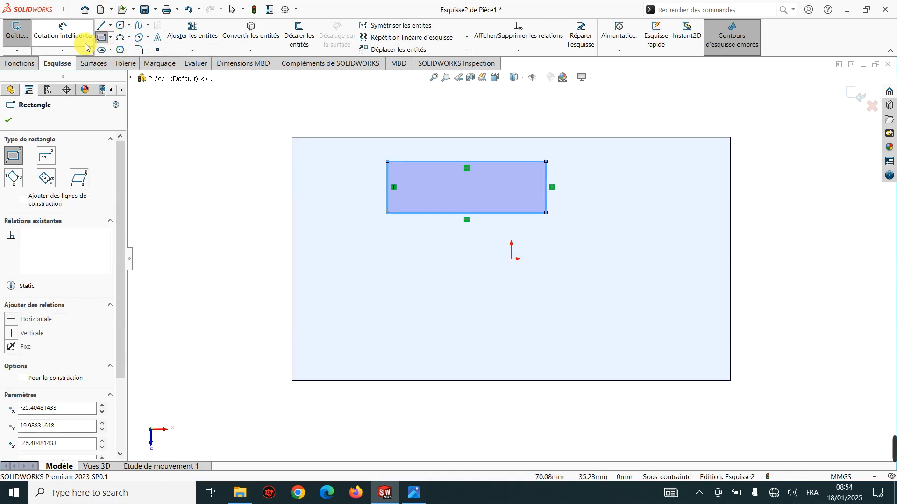
Dimension the rectangle's left side 20 mm from the block's left edge
click(62, 29)
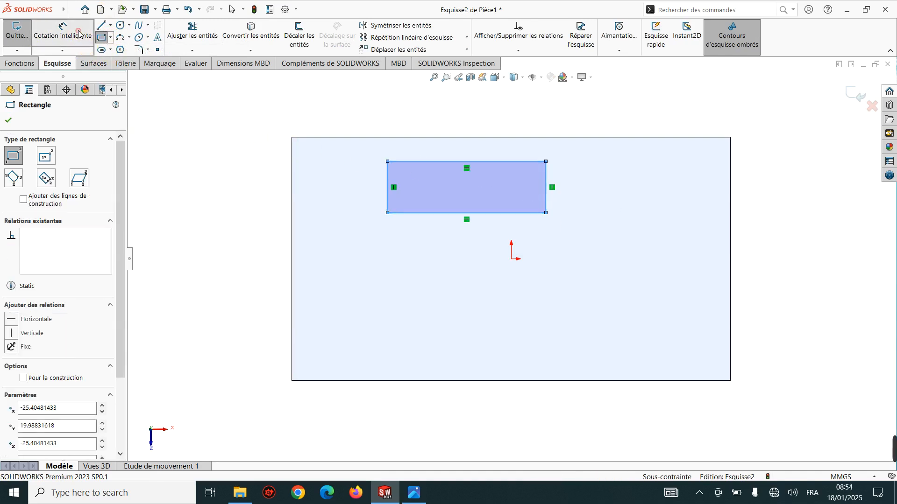
click(387, 177)
click(292, 183)
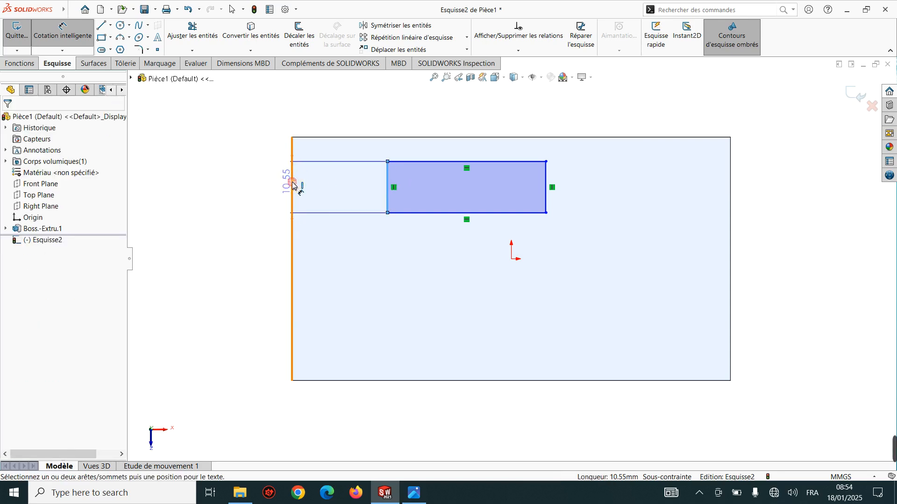
click(253, 183)
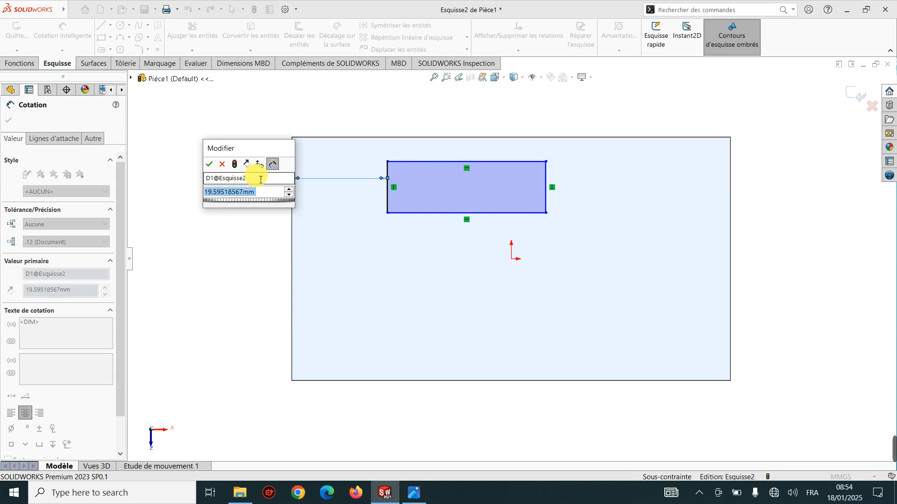
text(20)
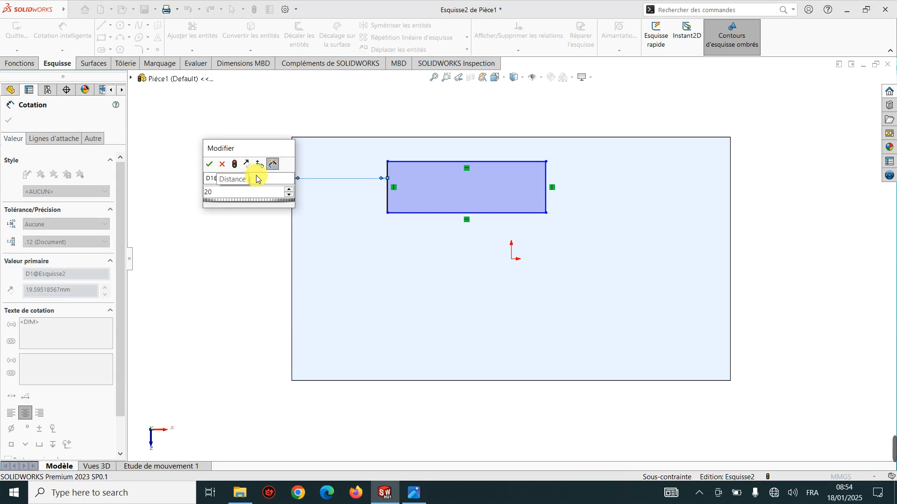
key(Return)
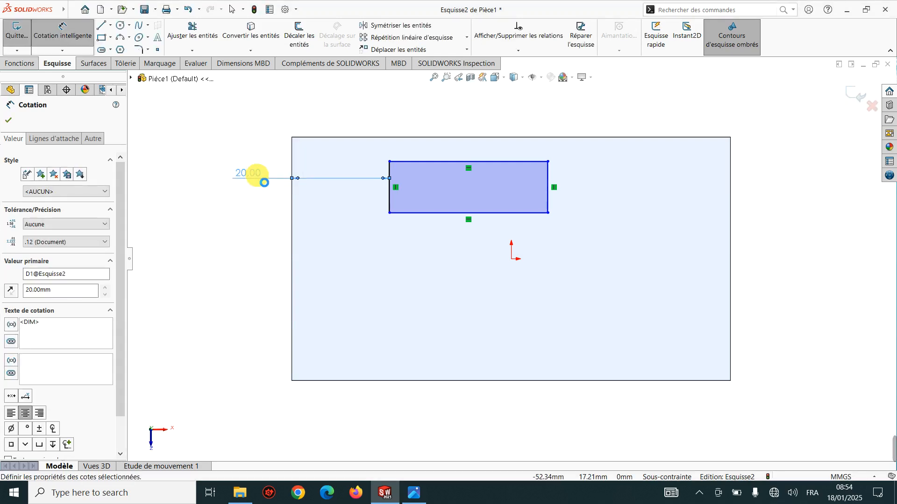
click(548, 183)
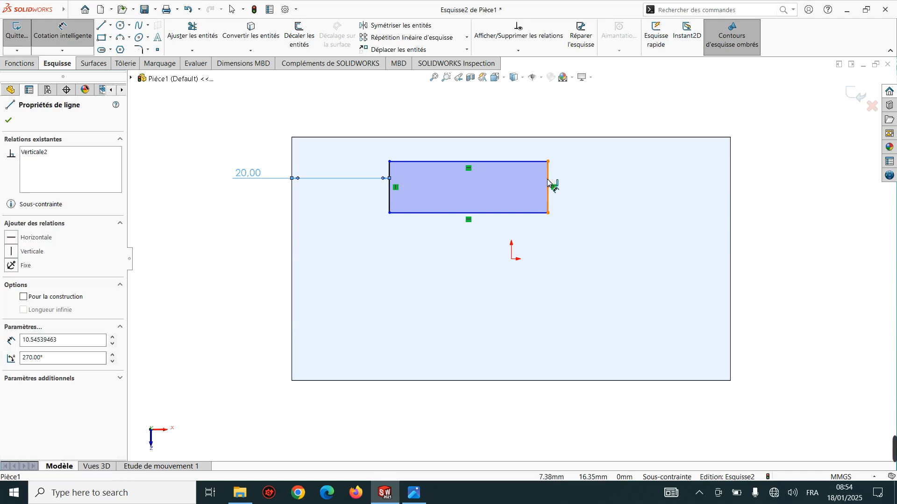
click(735, 184)
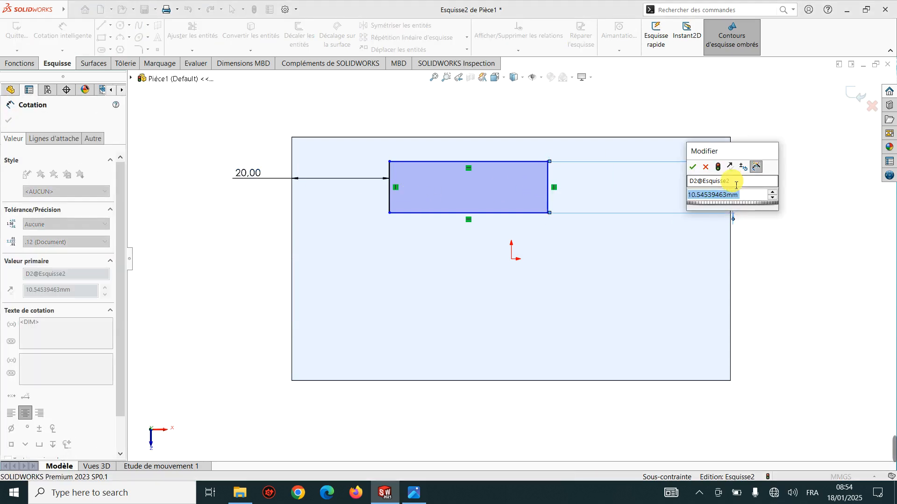
key(BackSpace)
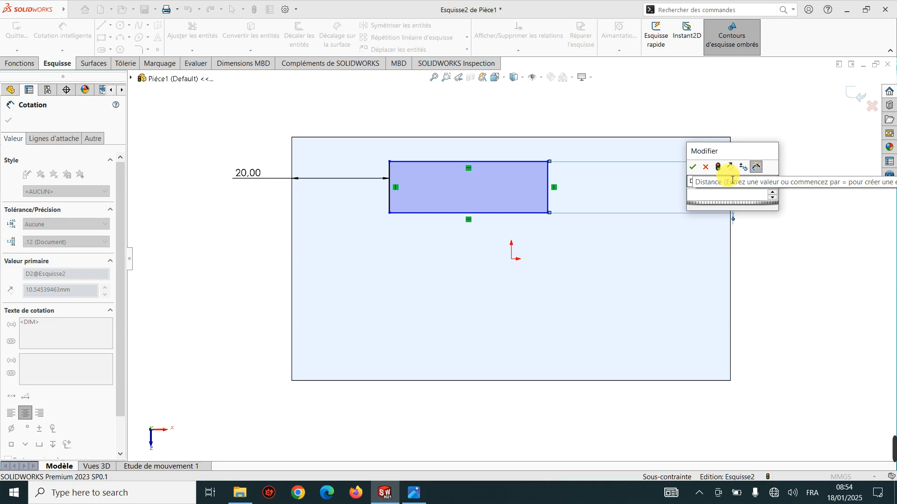
click(720, 242)
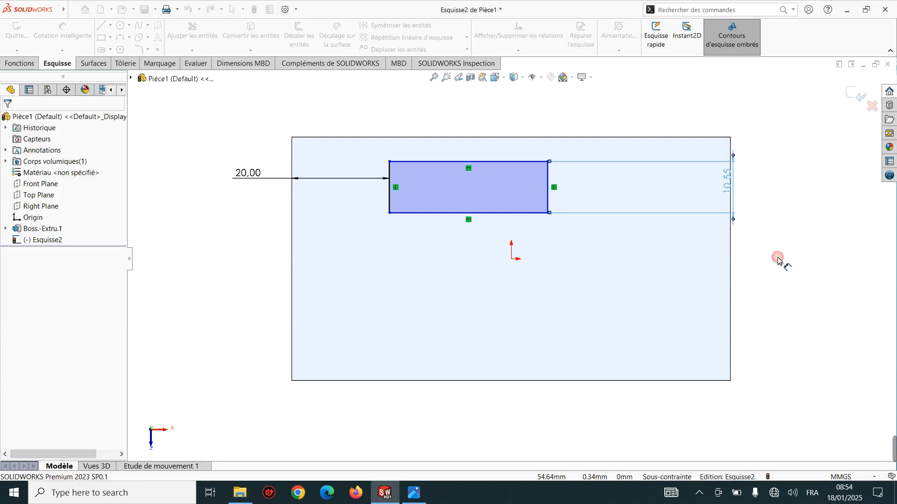
click(731, 176)
key(Delete)
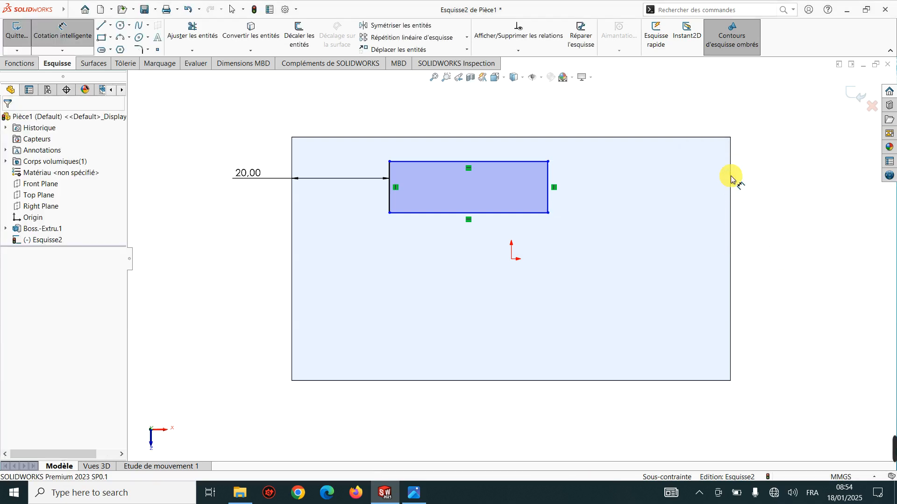
Check the bracket drawing and dimension the rectangle's right side 20 mm from the block's right edge
click(416, 499)
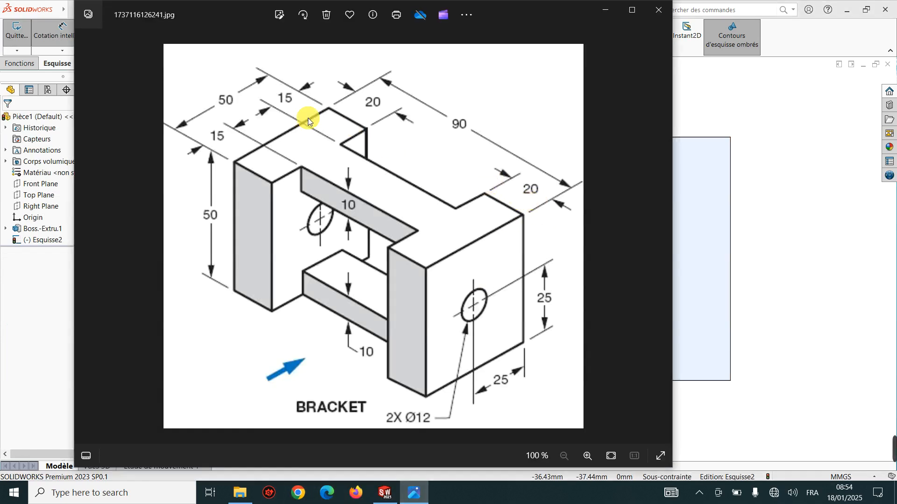
click(605, 15)
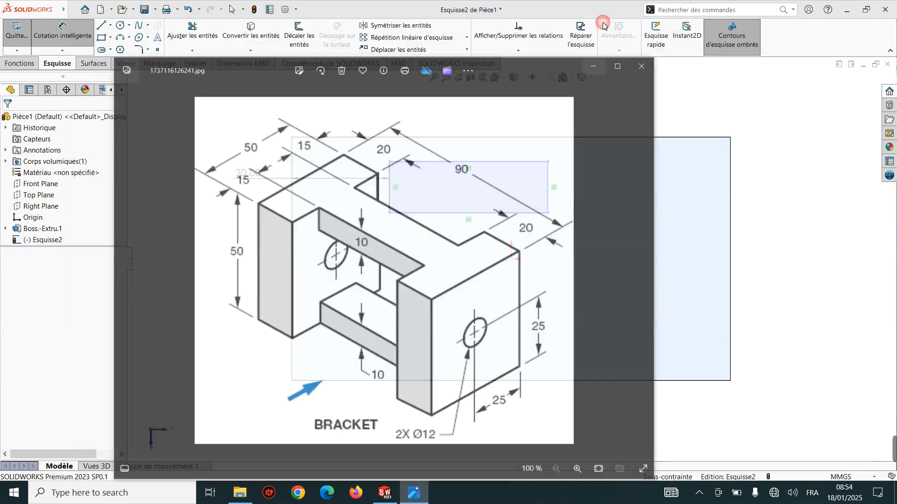
drag(549, 181, 730, 169)
click(730, 169)
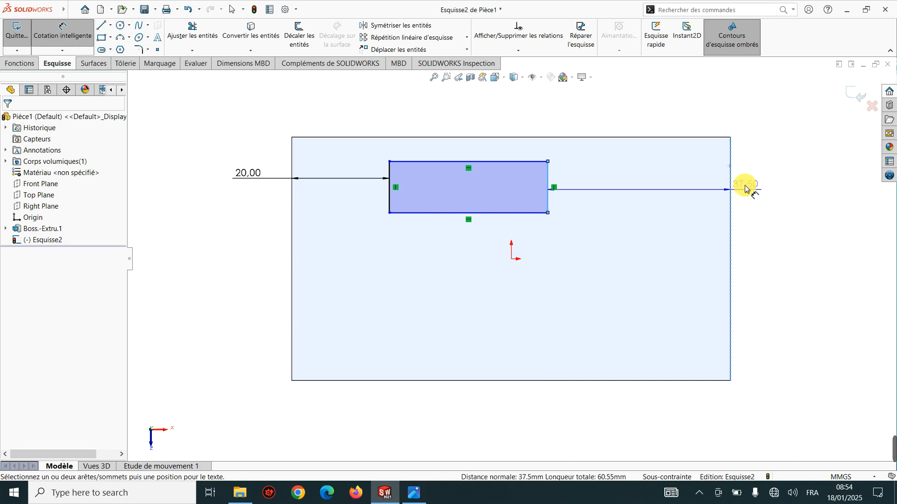
click(756, 179)
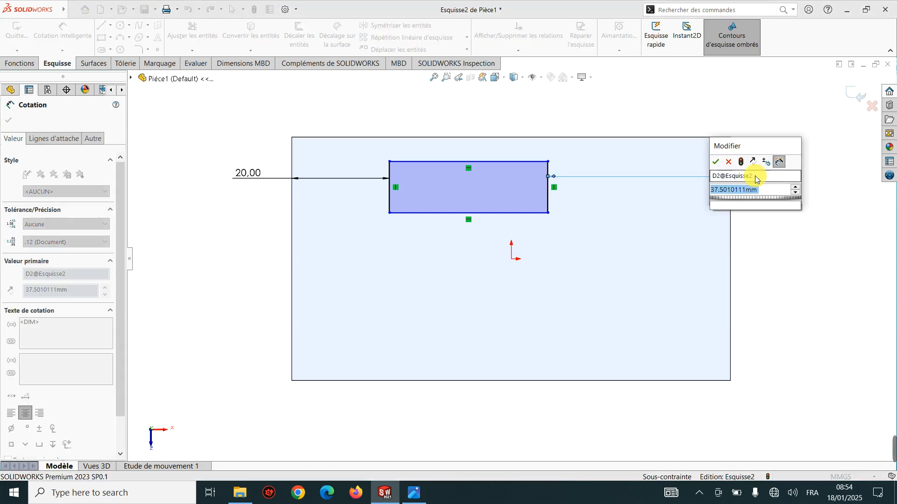
text(20)
key(Return)
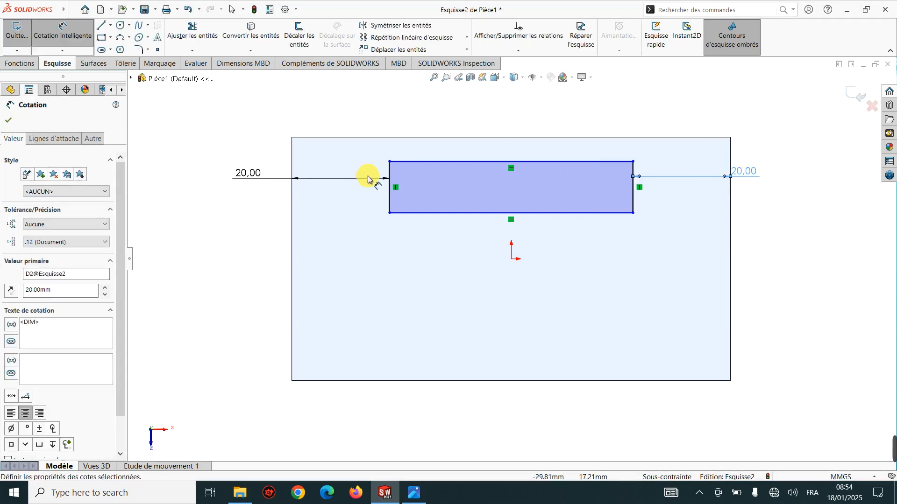
Dimension the rectangle's short side to 15 mm and leave the dimension tool
click(391, 171)
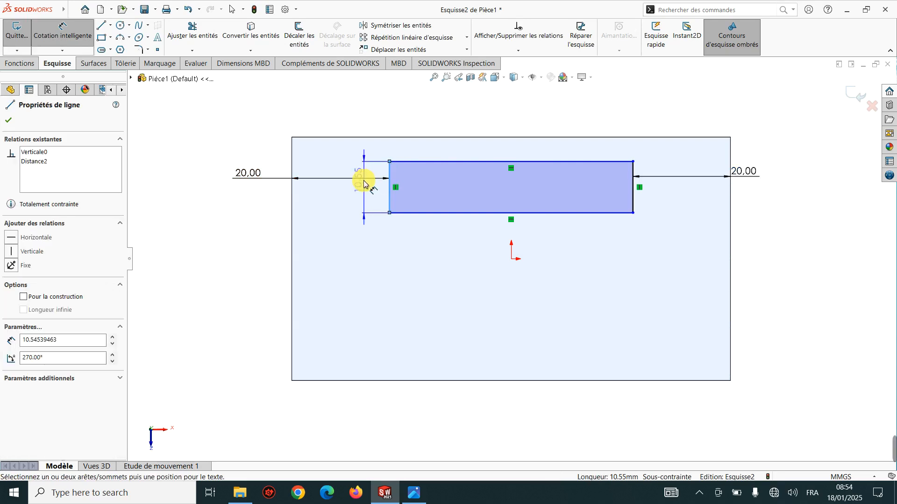
click(337, 111)
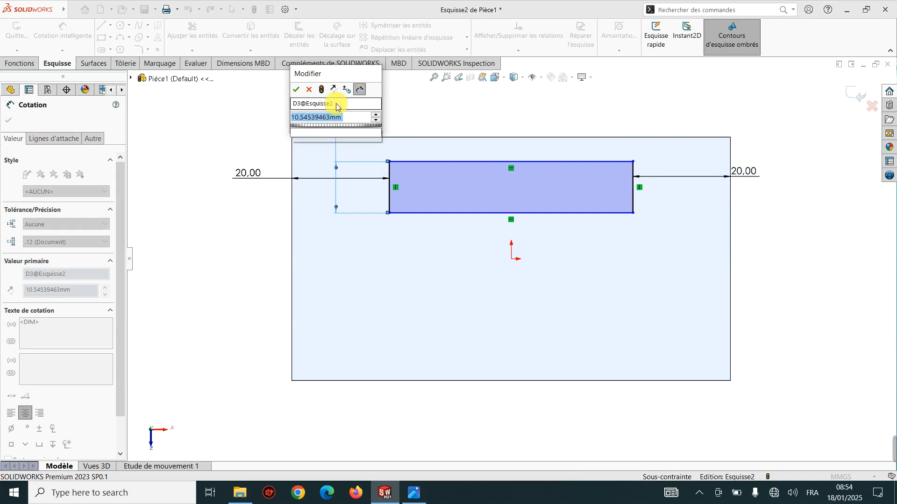
text(15)
key(Return)
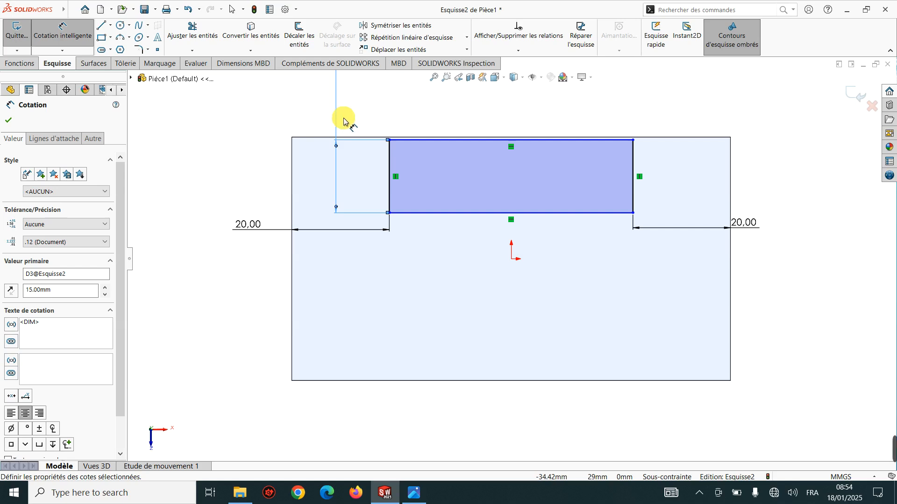
key(Escape)
Make the rectangle's rear line collinear with the block's rear edge
scroll(511, 118, down, 5)
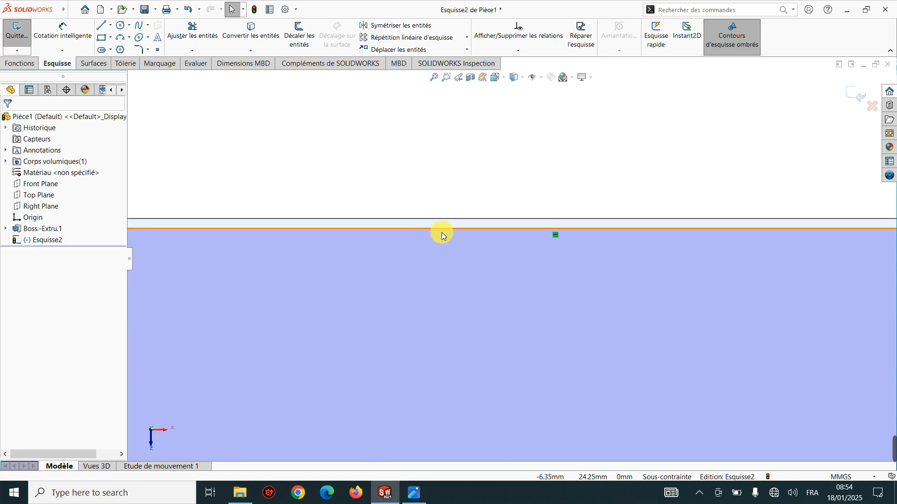
click(444, 230)
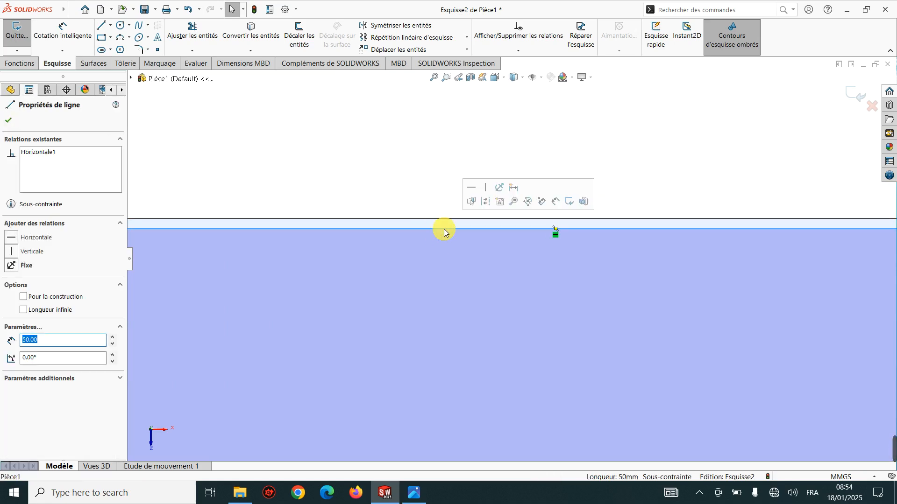
ctrl+click(415, 219)
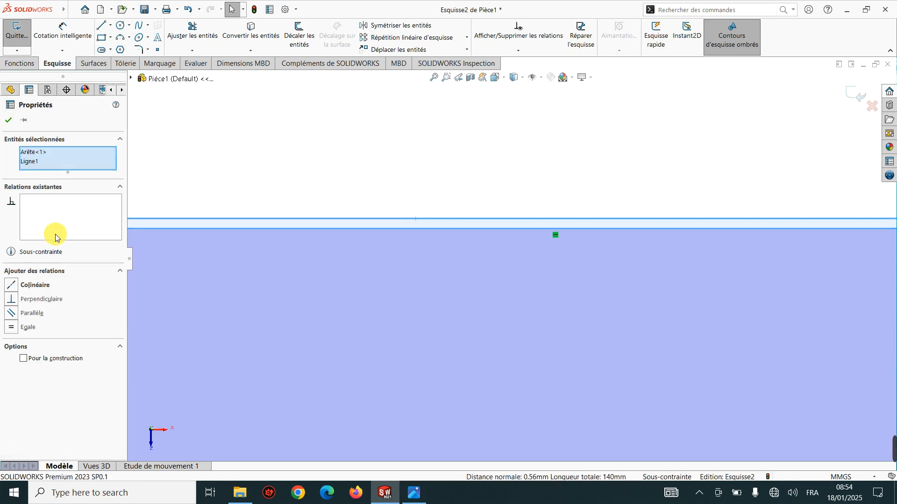
click(12, 285)
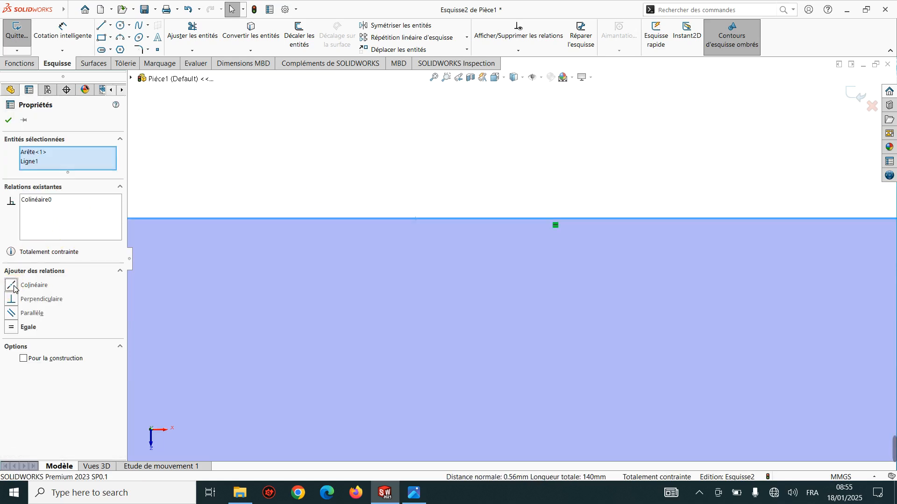
click(8, 123)
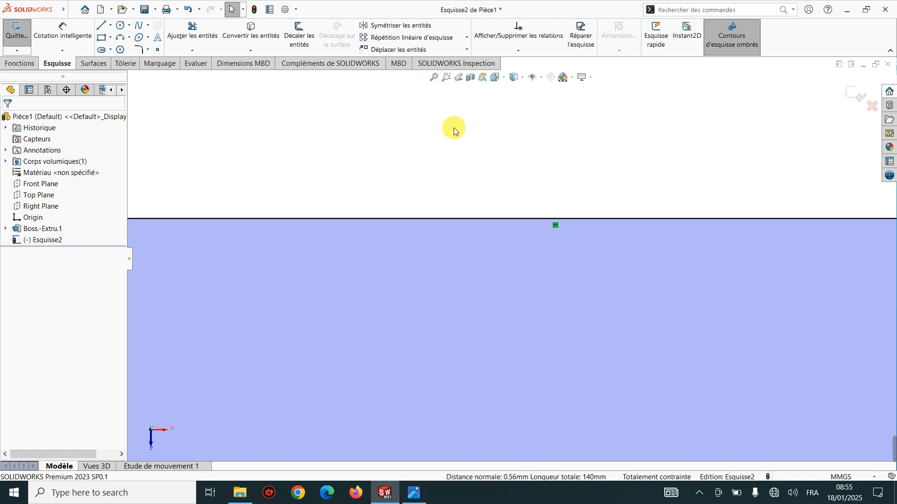
key(f)
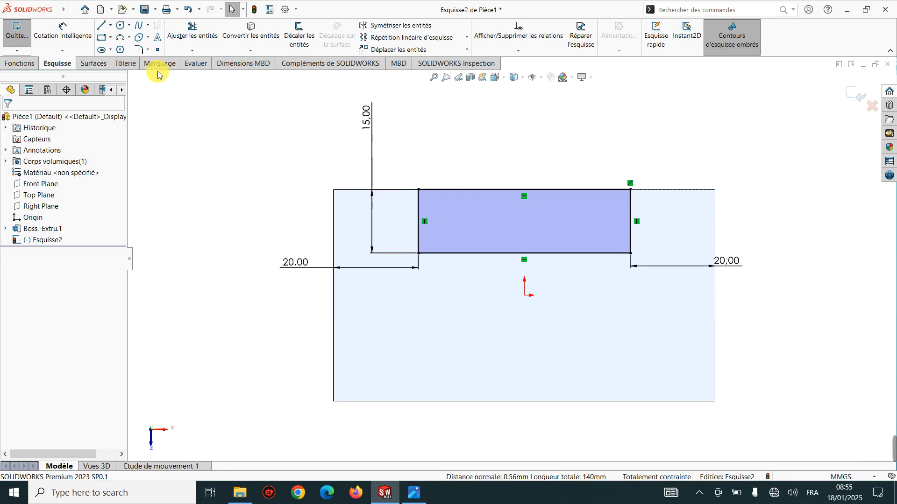
click(11, 62)
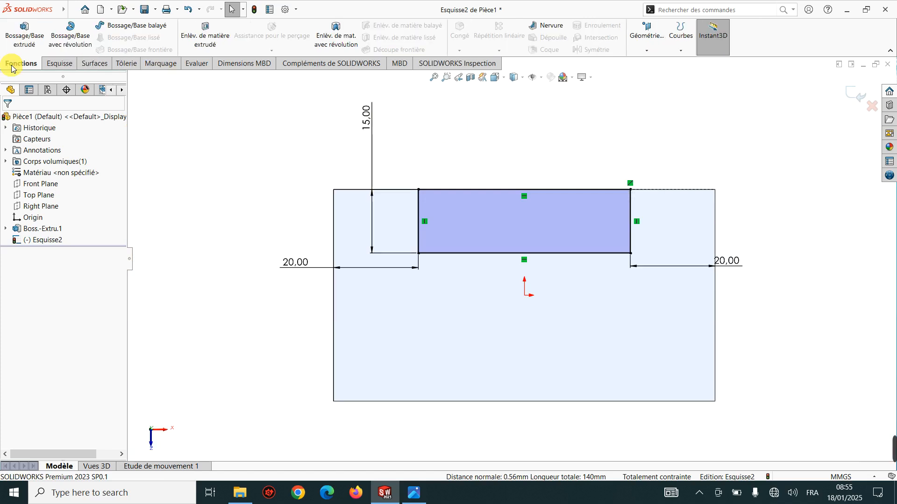
click(202, 40)
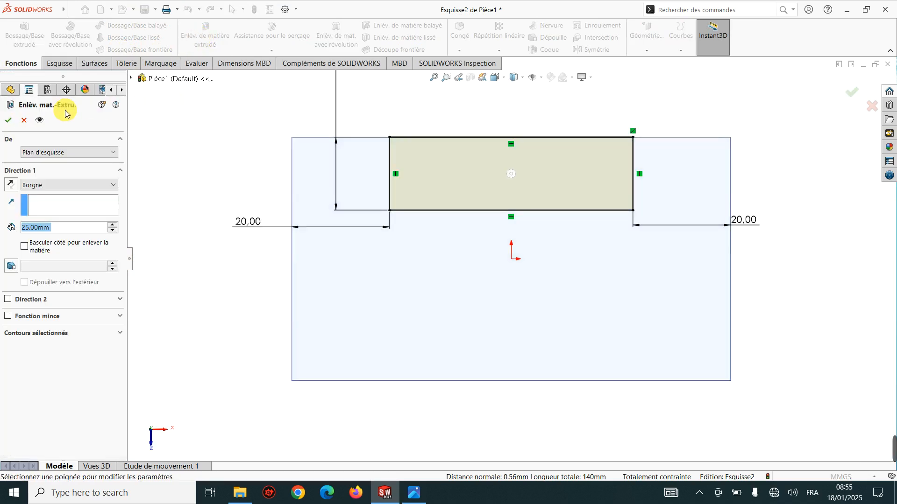
click(24, 121)
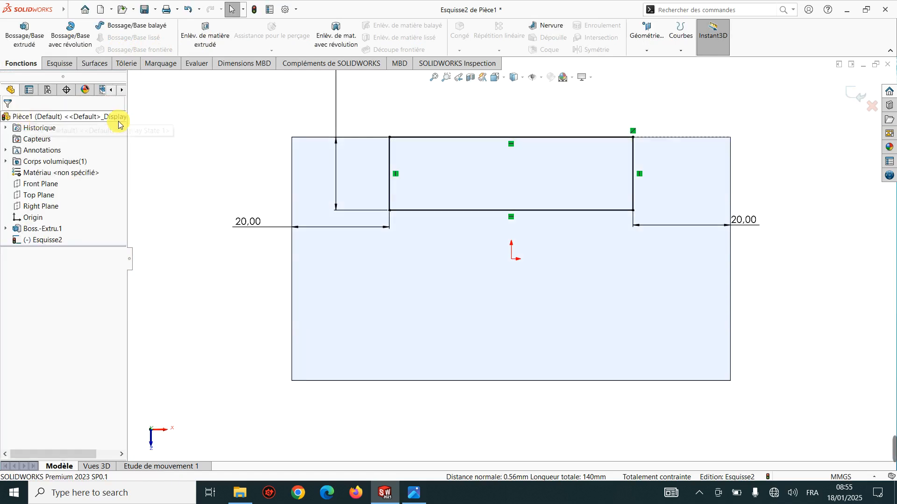
scroll(193, 125, up, 1)
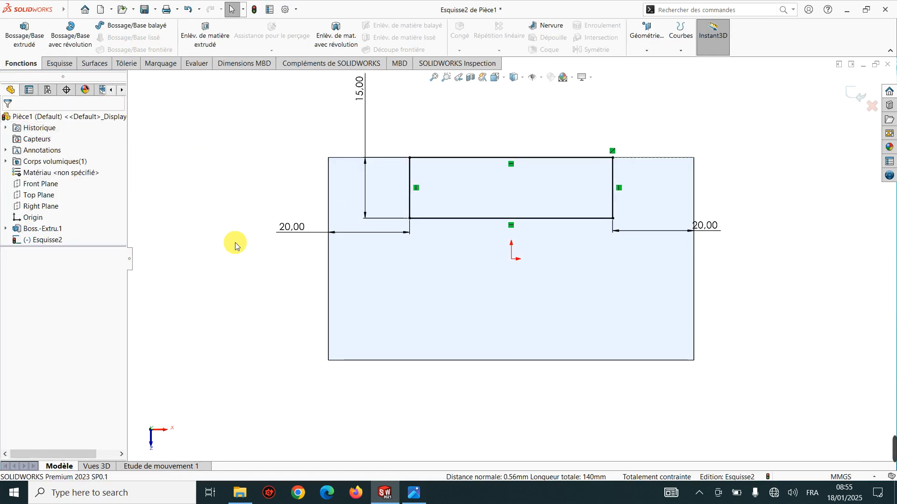
Check the bracket drawing and sketch a horizontal construction line about 24 mm long from the origin towards the block's right edge
click(422, 495)
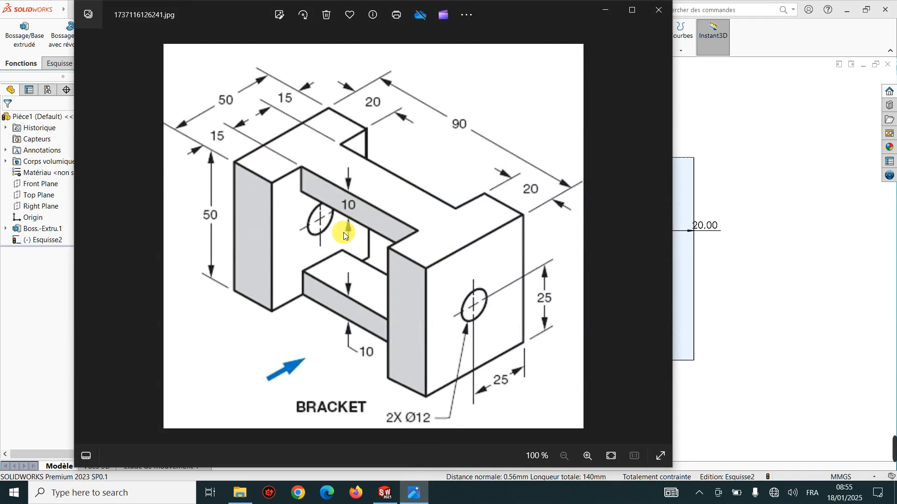
click(606, 10)
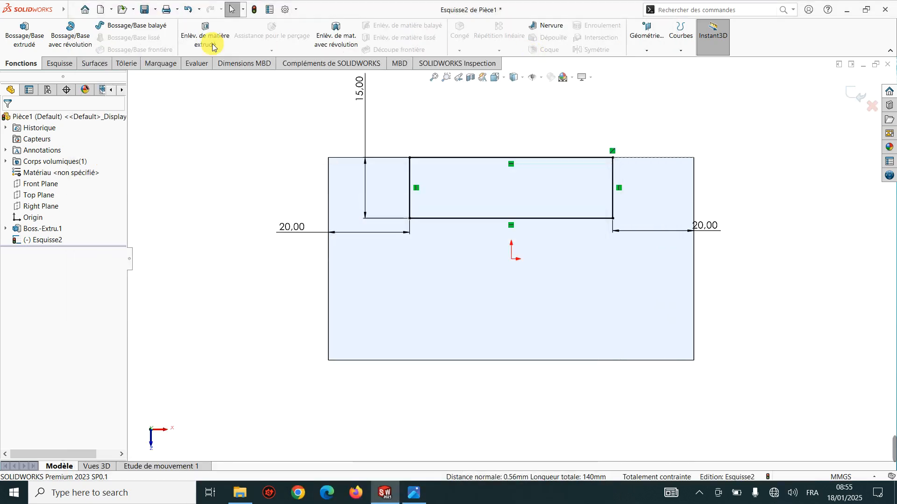
click(60, 64)
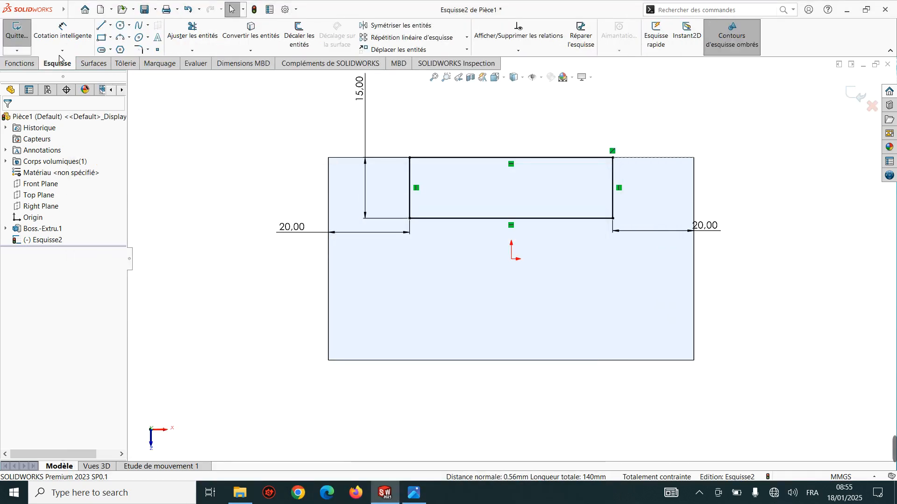
click(111, 26)
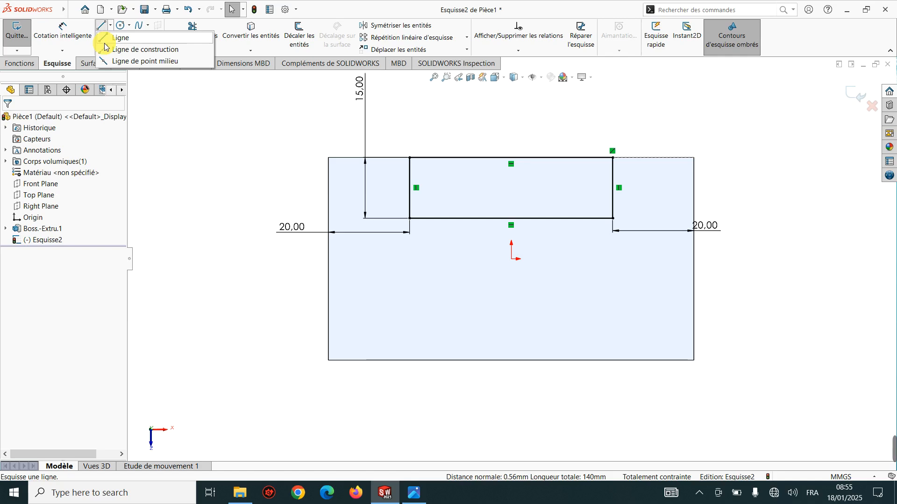
click(106, 49)
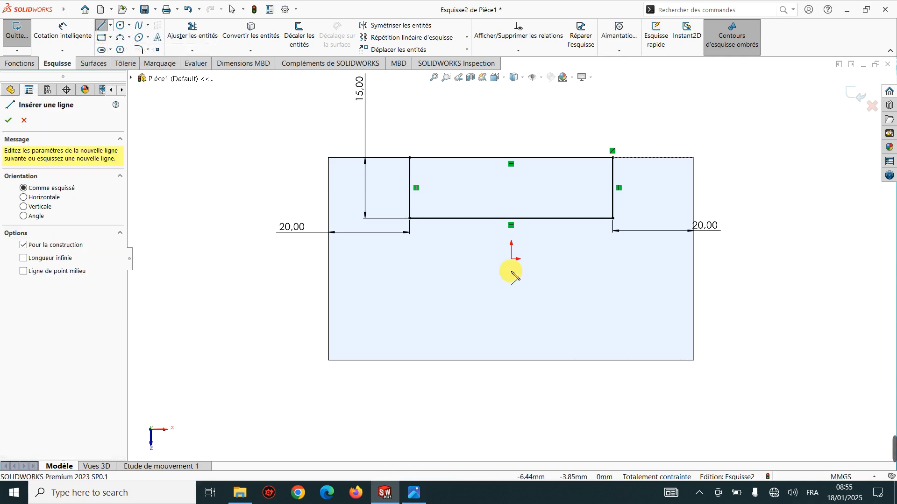
click(511, 259)
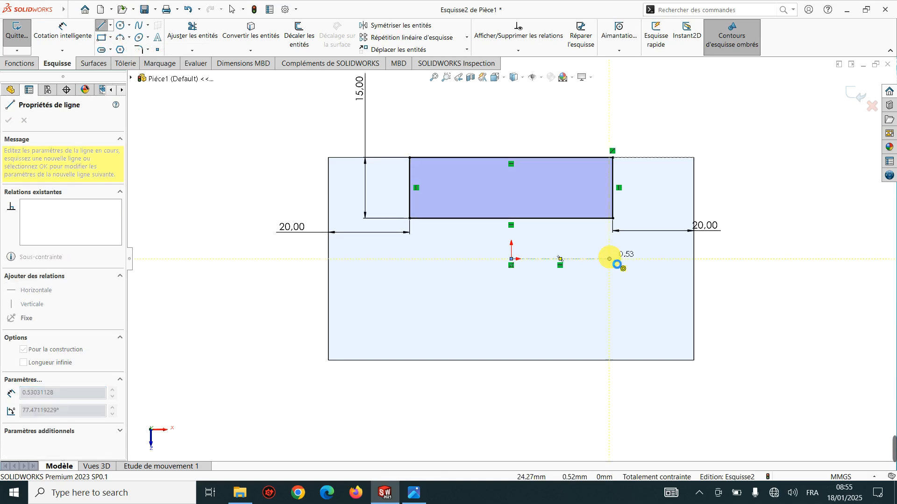
click(610, 259)
key(Escape)
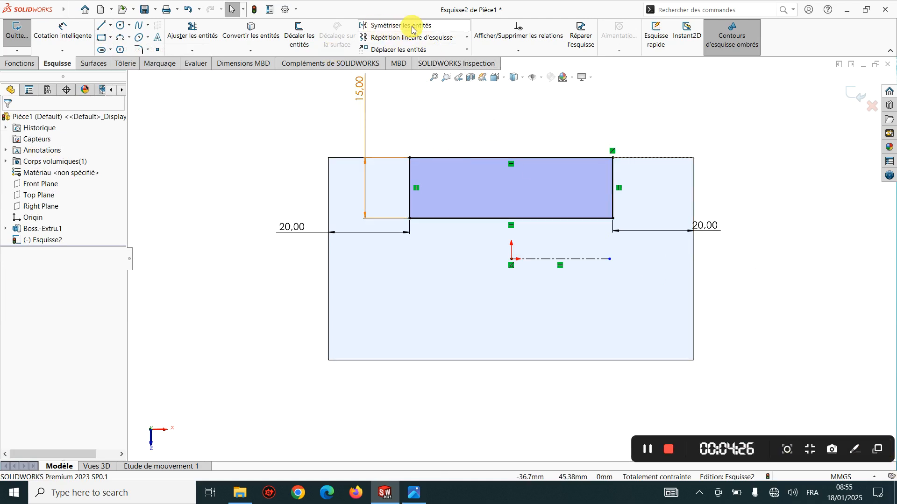
Mirror the rectangle's four lines about the horizontal construction line, keeping the original rectangle
click(391, 29)
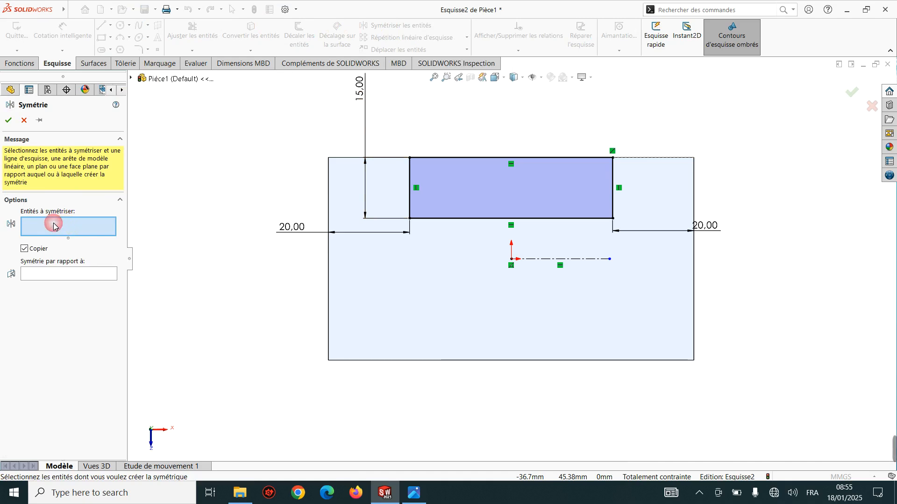
click(410, 177)
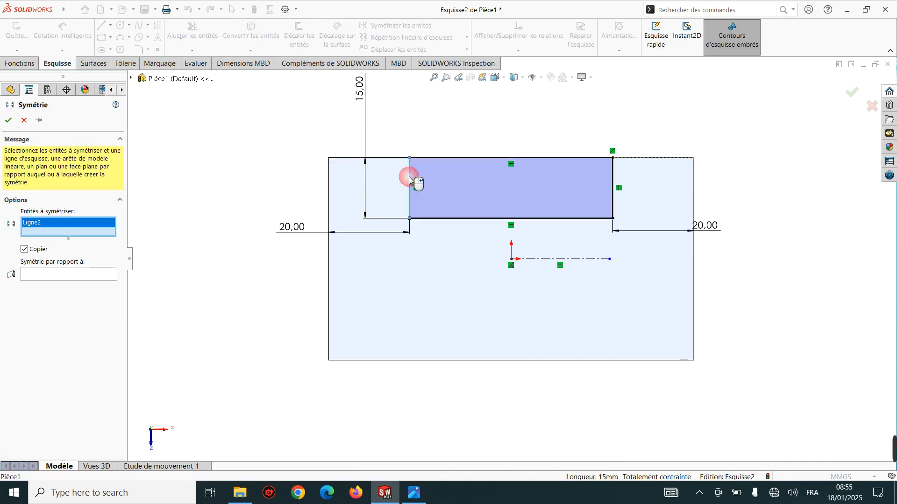
click(451, 163)
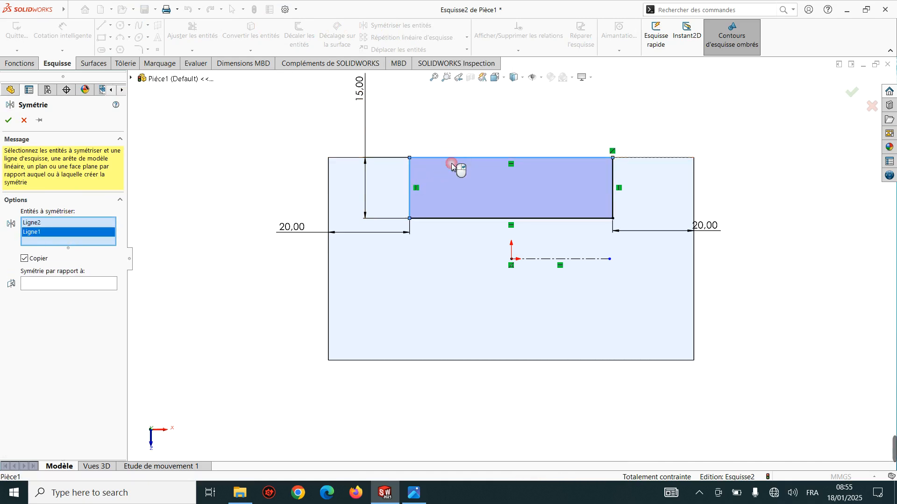
click(461, 220)
click(613, 187)
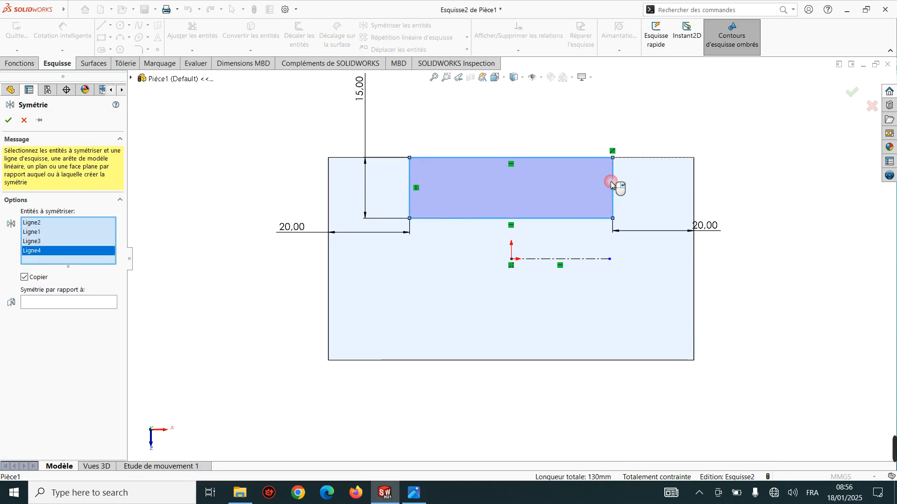
click(68, 304)
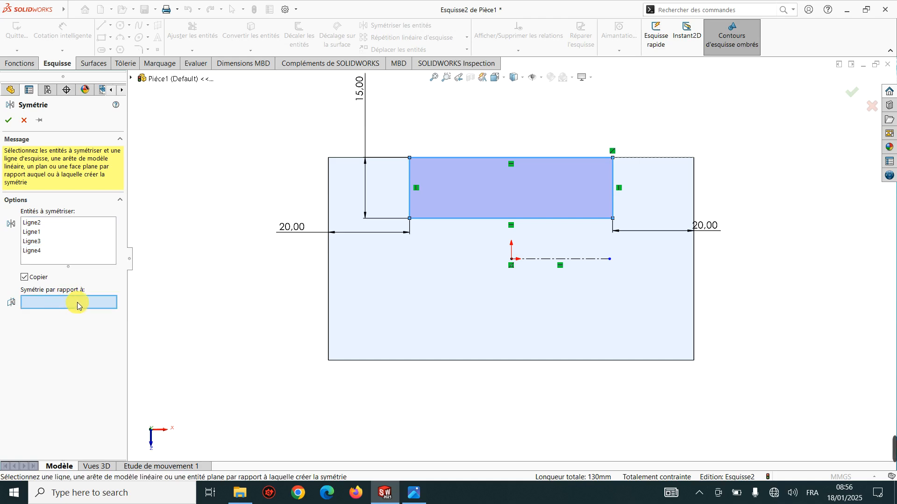
click(537, 258)
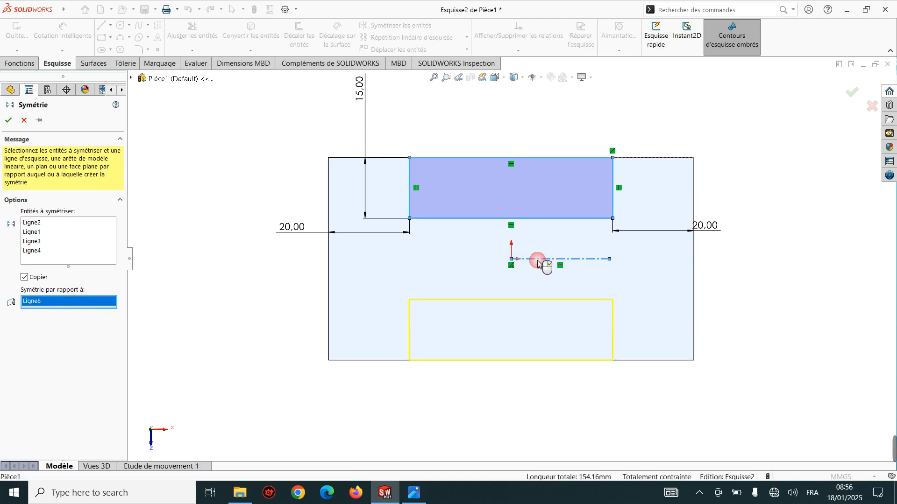
click(8, 120)
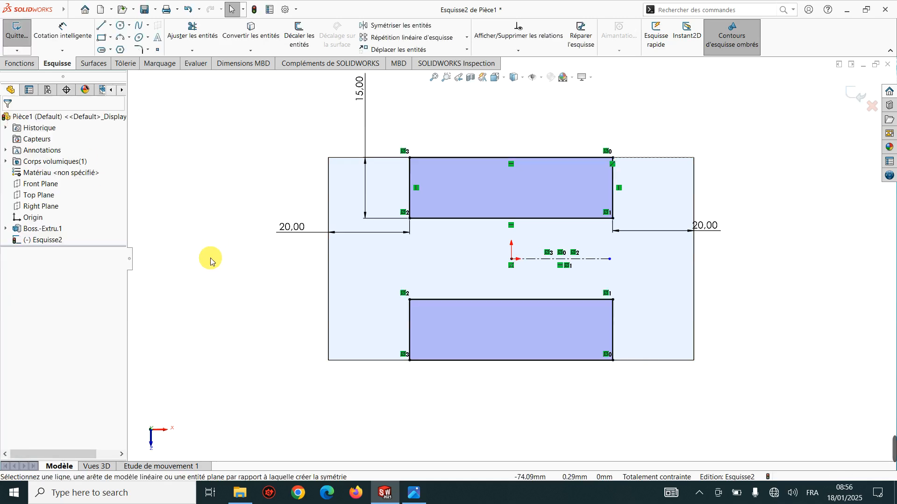
Start an extruded cut from the sketch with the two rectangles on the block's top face
scroll(222, 271, up, 1)
mouse_move(222, 270)
middle_down()
mouse_move(236, 266)
mouse_move(246, 183)
mouse_move(326, 228)
mouse_move(244, 187)
middle_up()
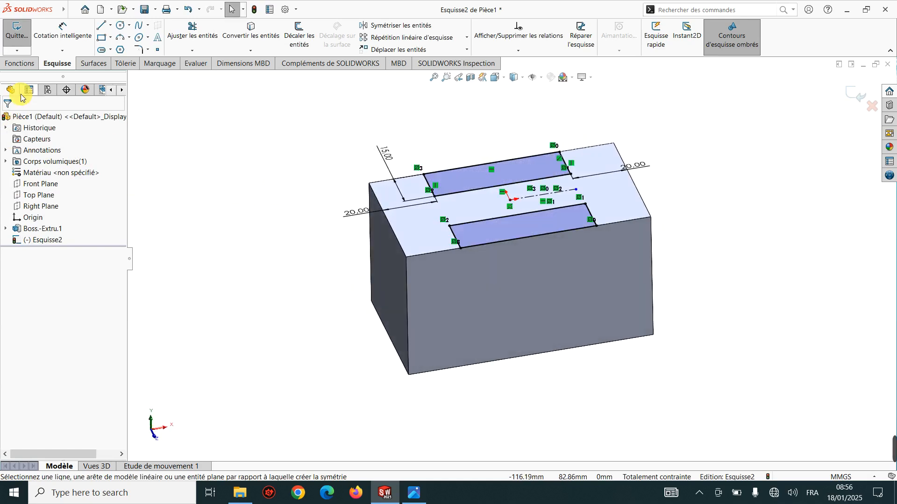
click(22, 70)
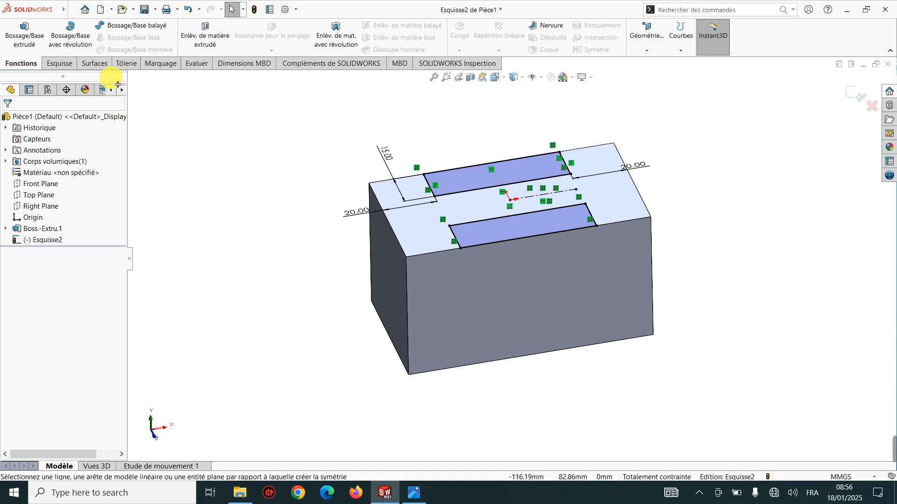
click(204, 45)
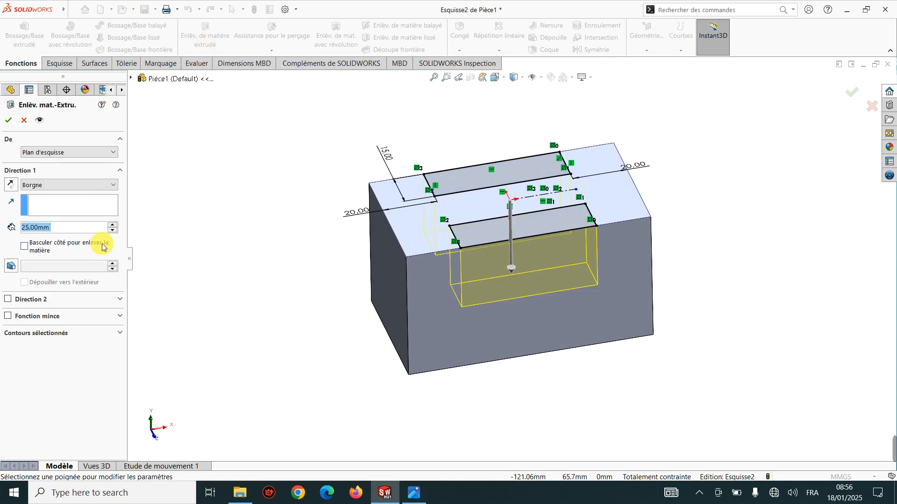
Try blind cut depths of 45 mm and 38 mm for the two recesses
click(112, 225)
click(113, 226)
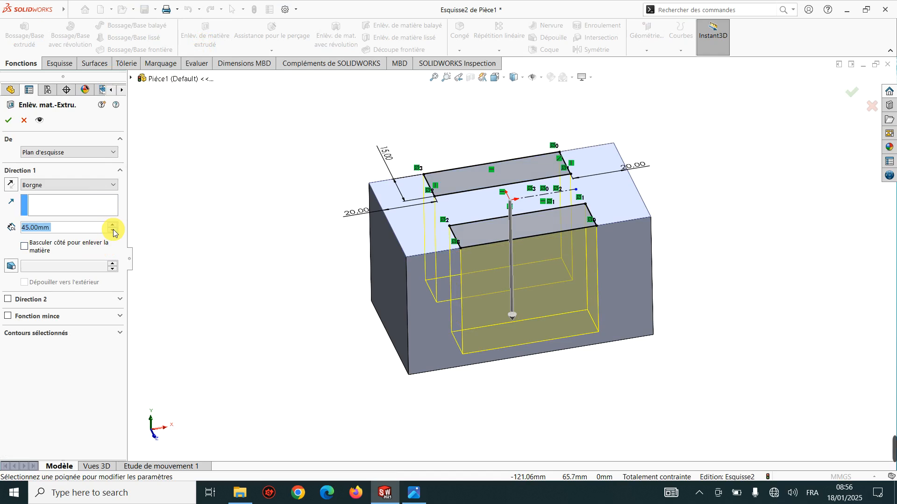
click(112, 230)
click(112, 231)
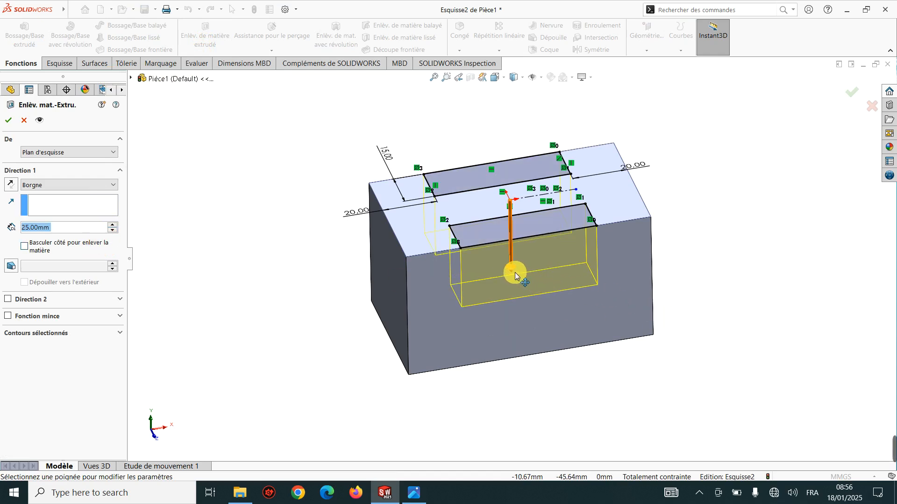
mouse_move(513, 273)
mouse_down()
mouse_move(514, 379)
mouse_move(520, 288)
mouse_up()
click(446, 429)
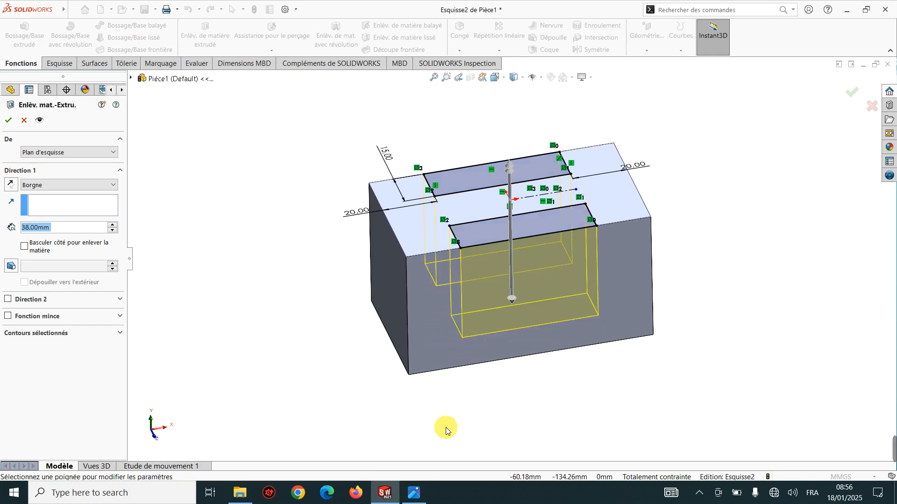
Check the bracket drawing and cut both rectangles through the whole block with the A travers tout end condition
click(420, 497)
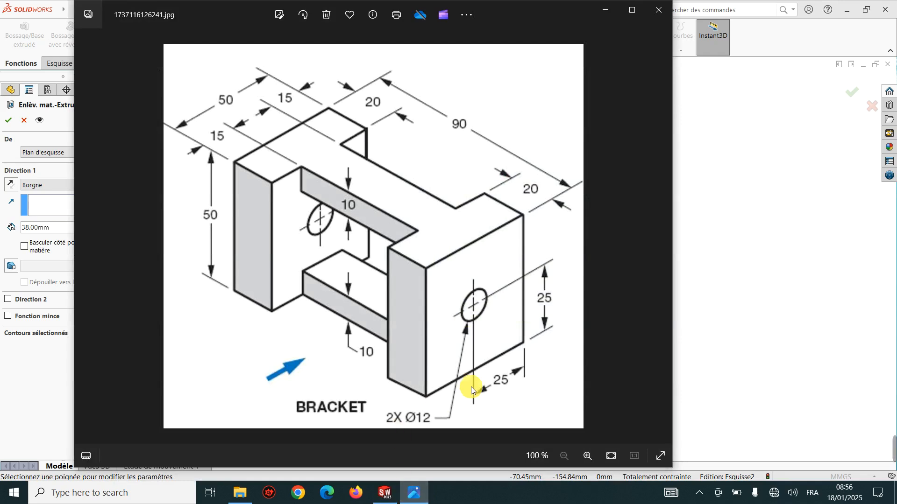
click(740, 279)
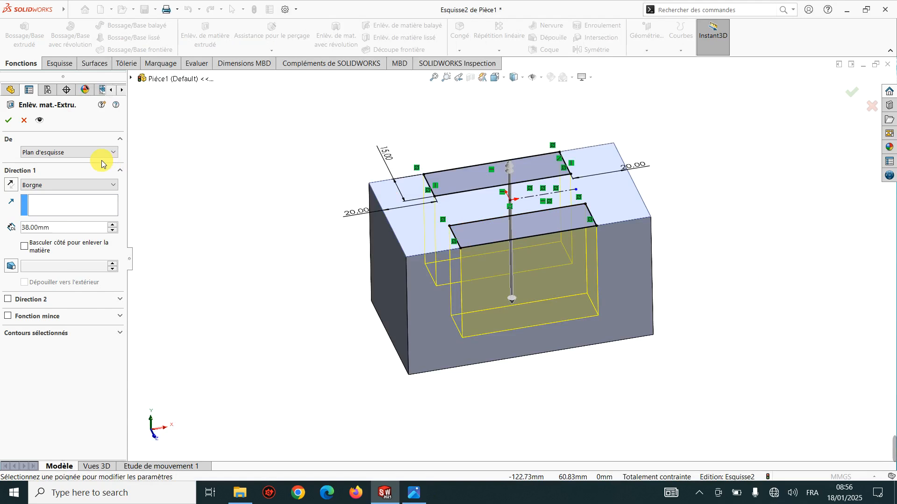
click(98, 186)
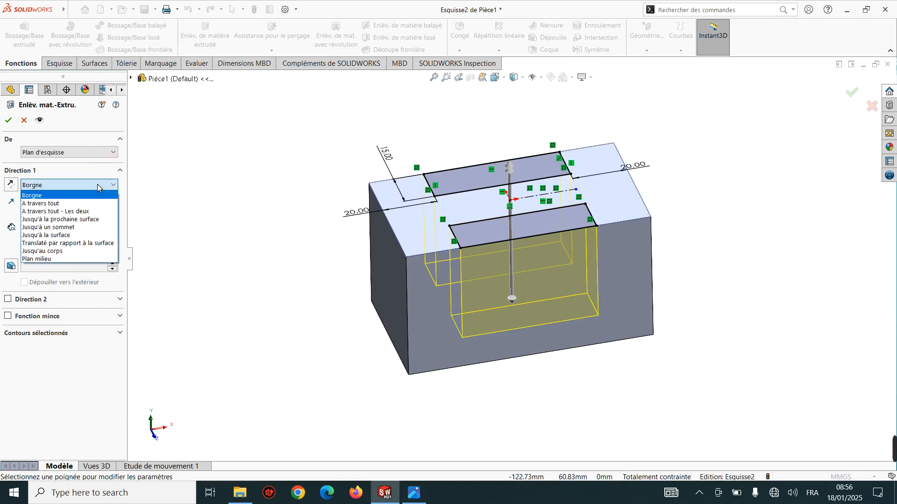
click(83, 209)
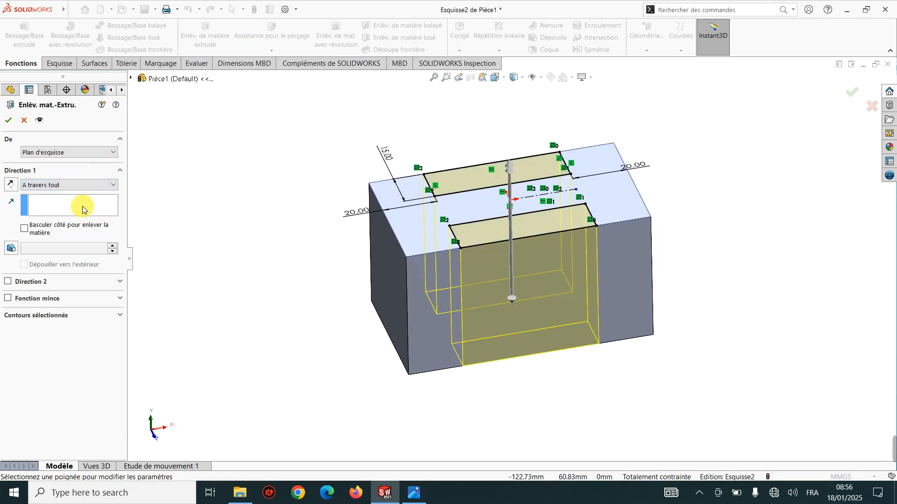
click(9, 120)
click(220, 226)
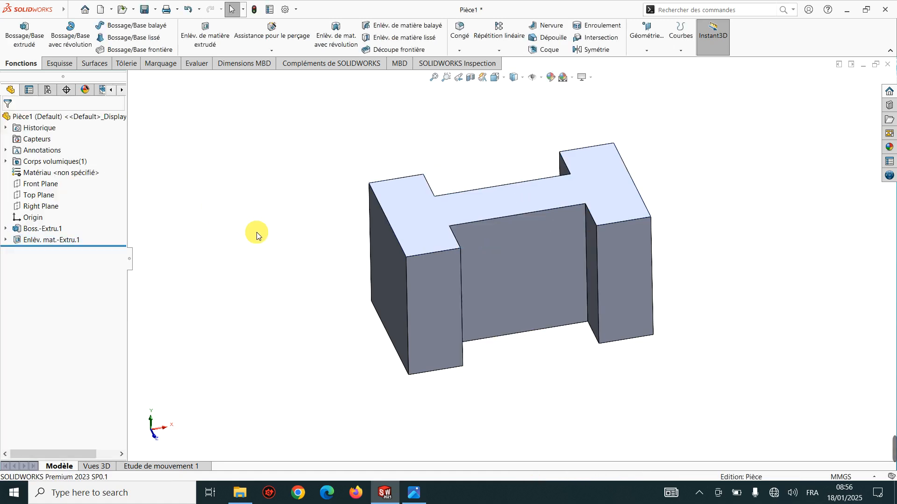
Check the bracket drawing and start a sketch on the front recess's back wall, viewed face-on
middle_drag(256, 234, 225, 263)
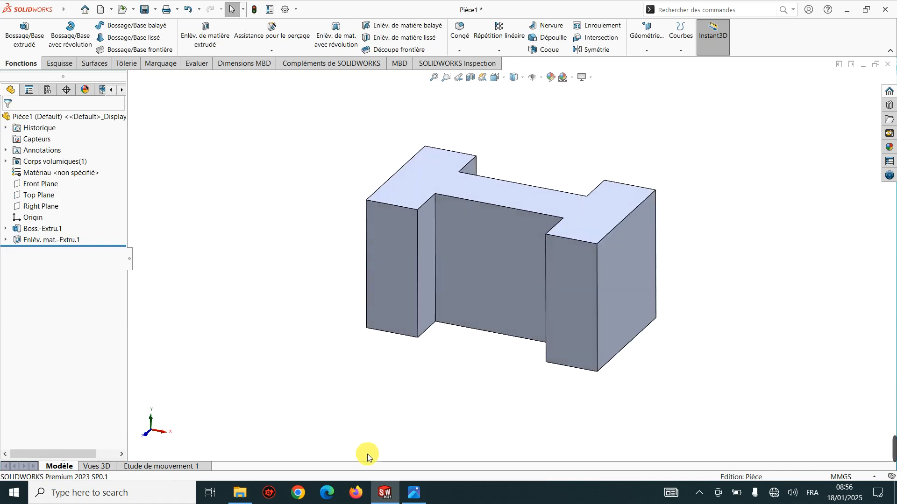
click(415, 495)
click(424, 501)
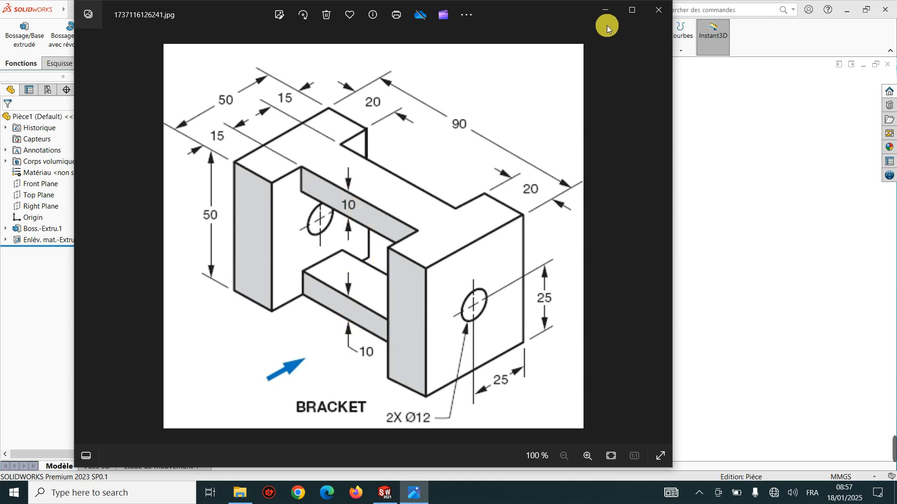
click(609, 13)
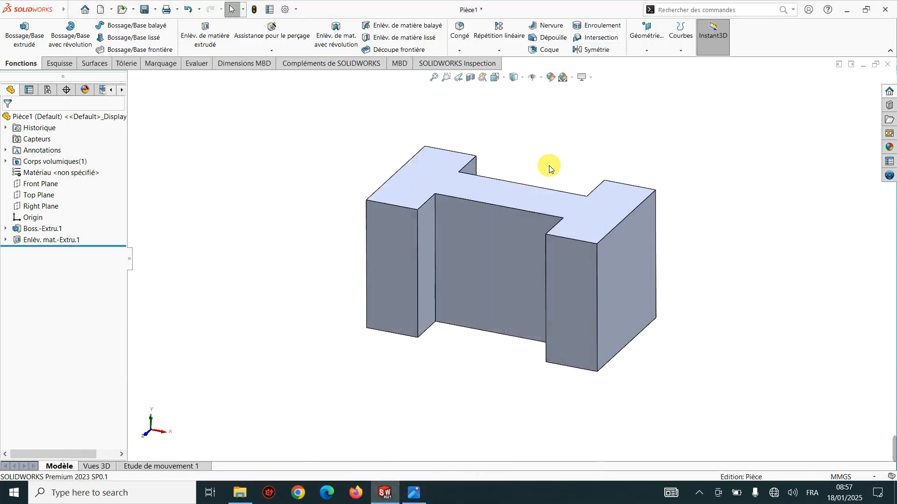
click(496, 265)
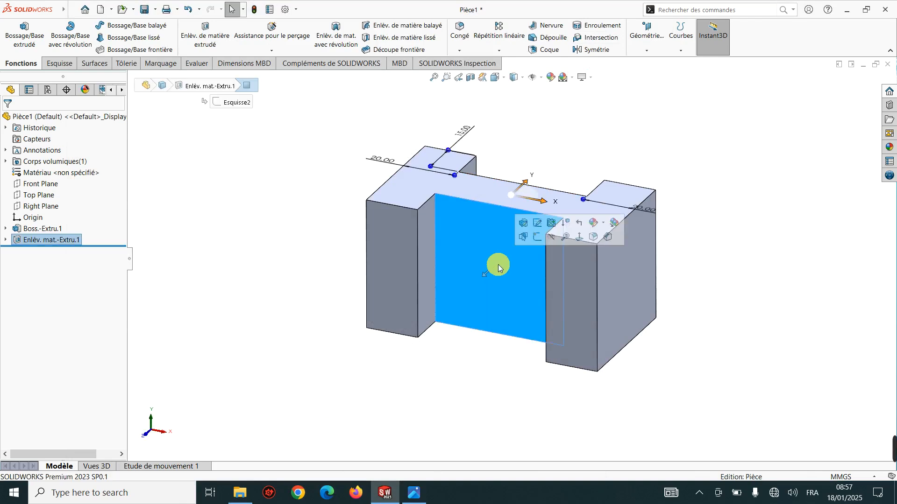
click(581, 239)
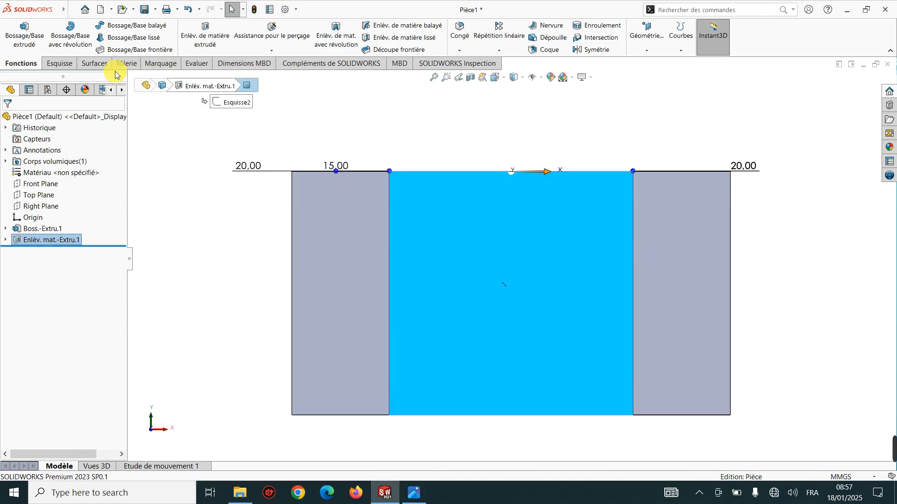
click(60, 64)
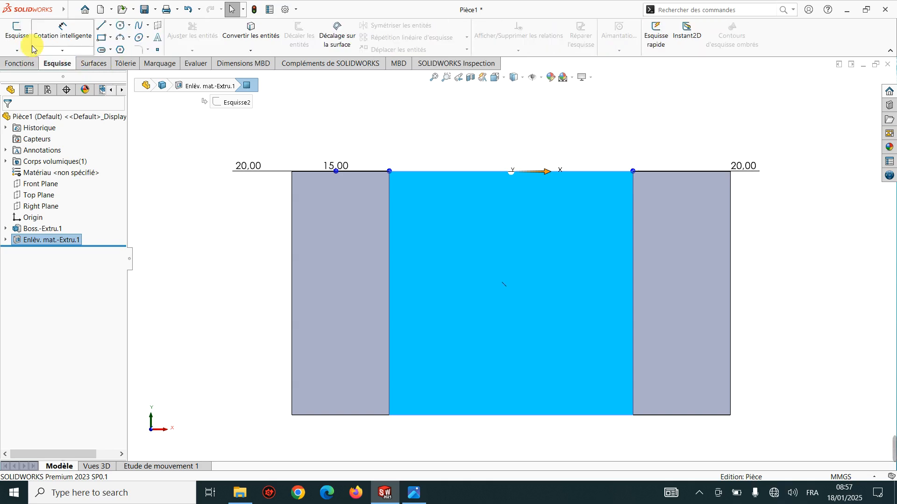
click(17, 33)
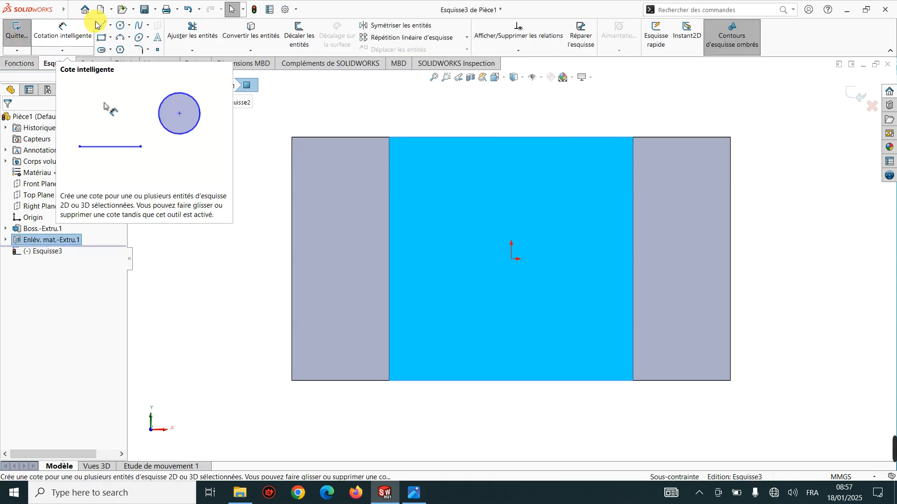
Sketch a corner rectangle about 17 x 9.5 mm in the upper part of the recess wall, above the origin
click(111, 38)
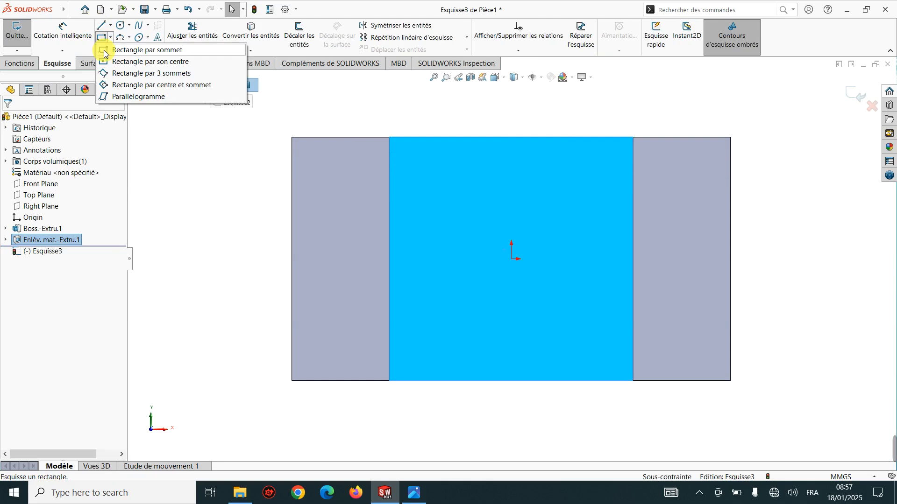
click(104, 50)
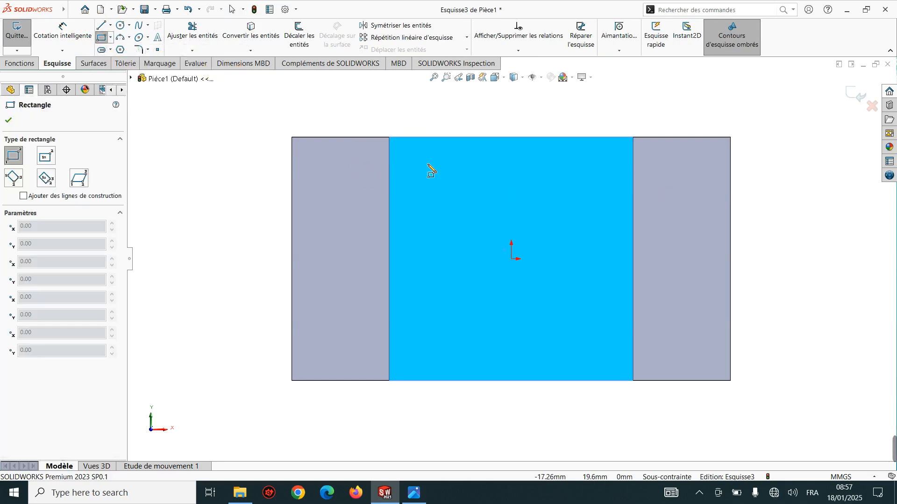
mouse_move(427, 164)
mouse_down()
mouse_move(460, 168)
mouse_move(511, 209)
mouse_up()
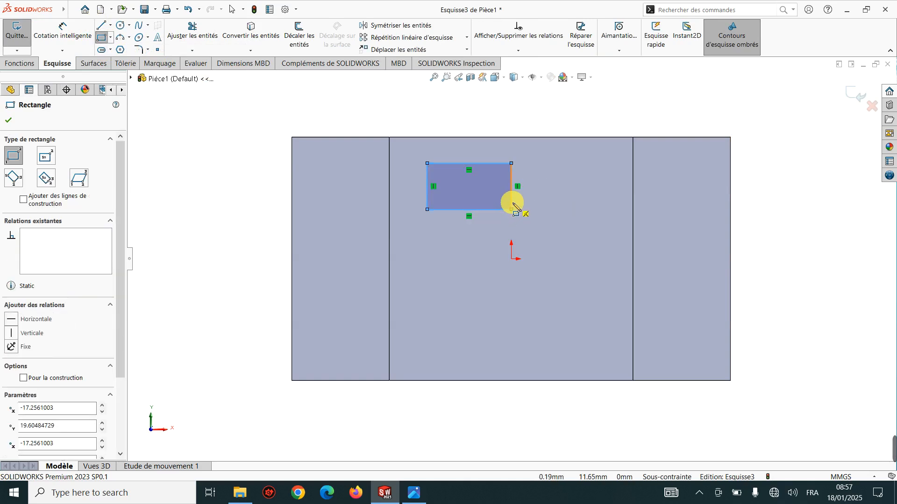
key(Escape)
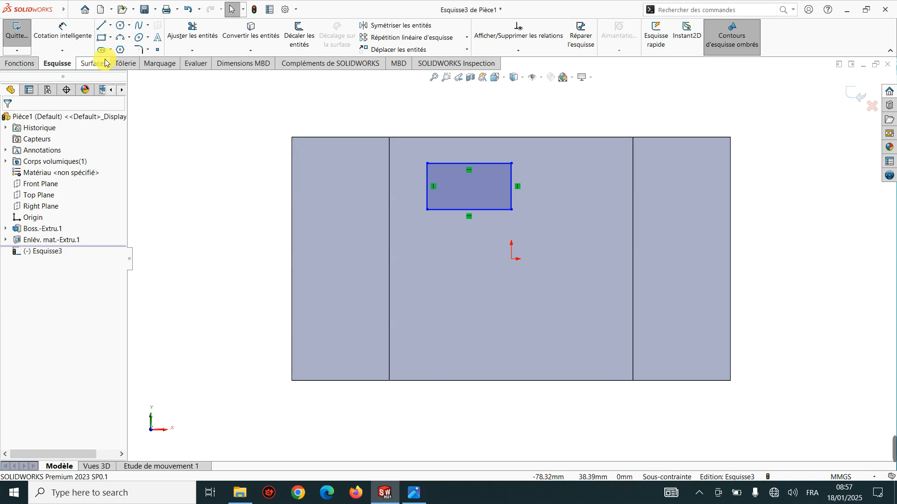
click(65, 34)
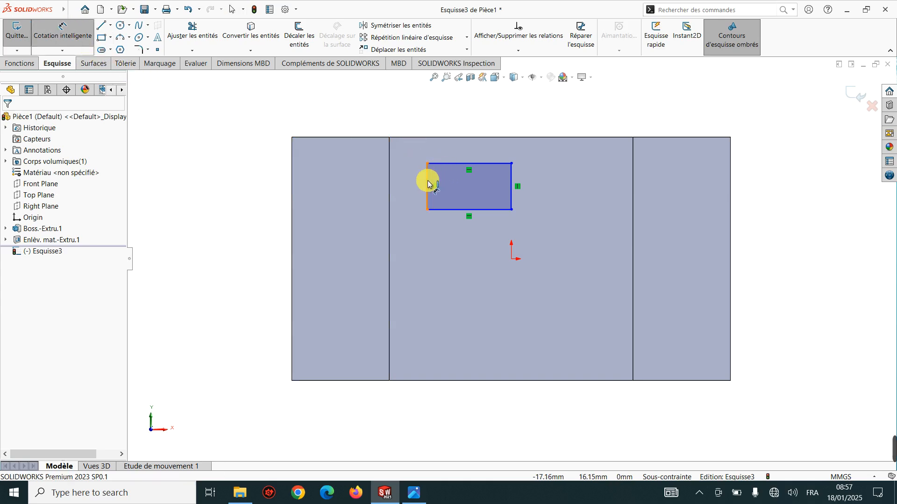
click(426, 182)
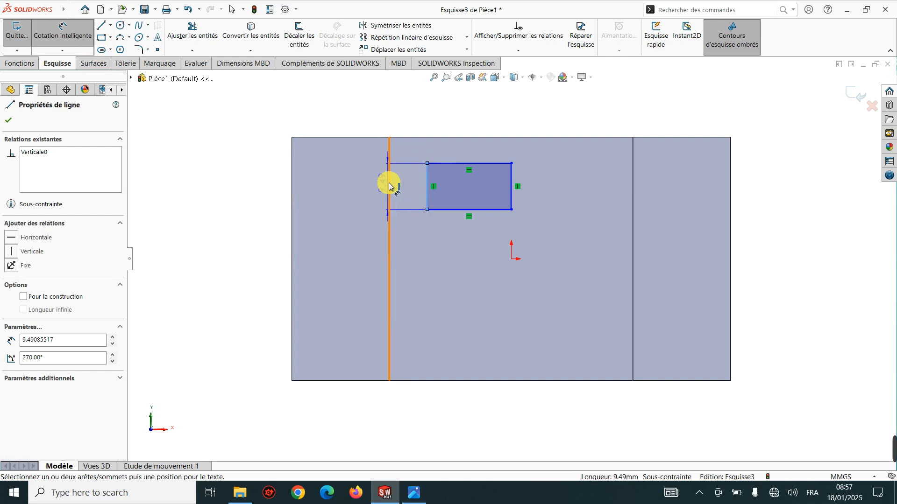
key(Escape)
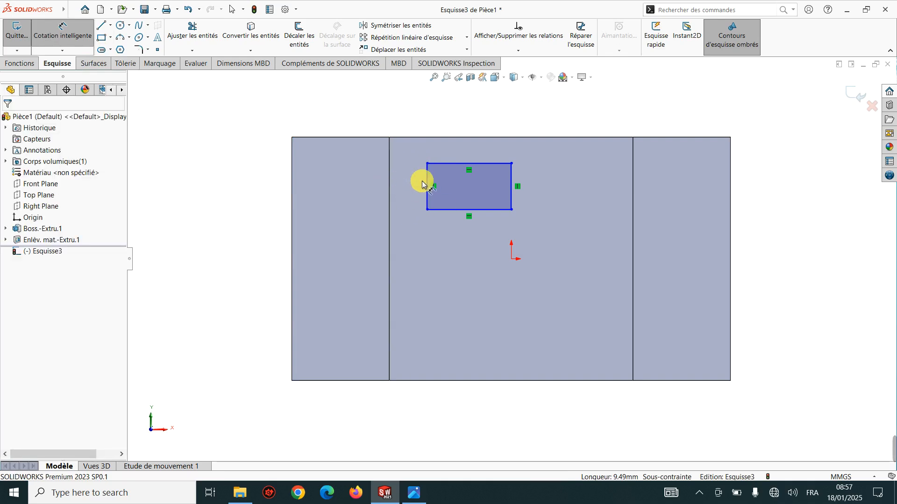
key(Escape)
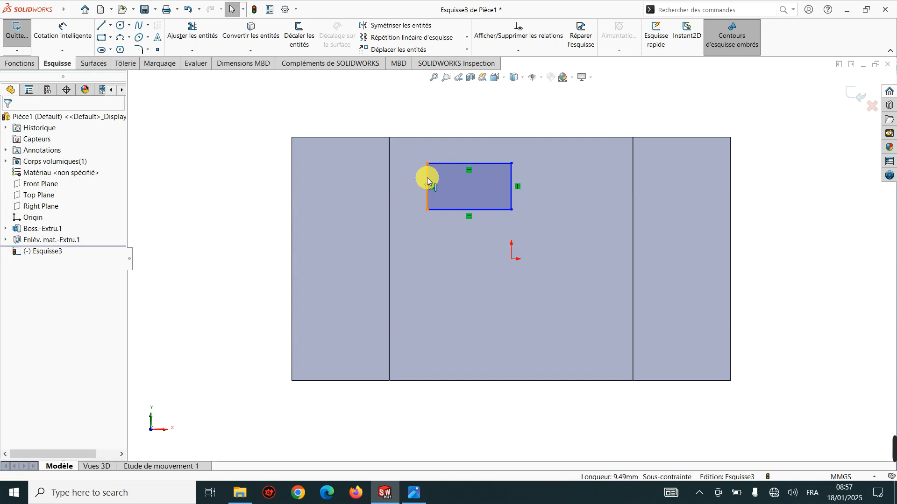
Make the rectangle's left and right sides collinear with the recess wall's left and right vertical edges
click(427, 182)
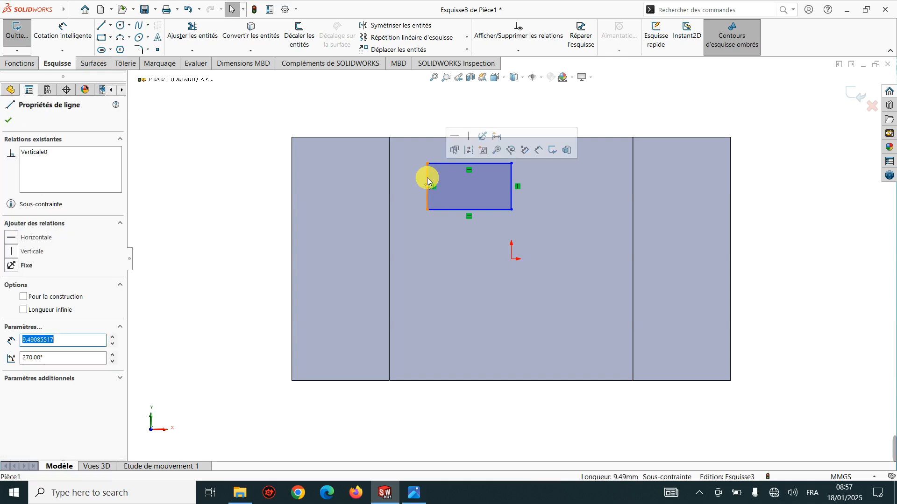
ctrl+click(389, 186)
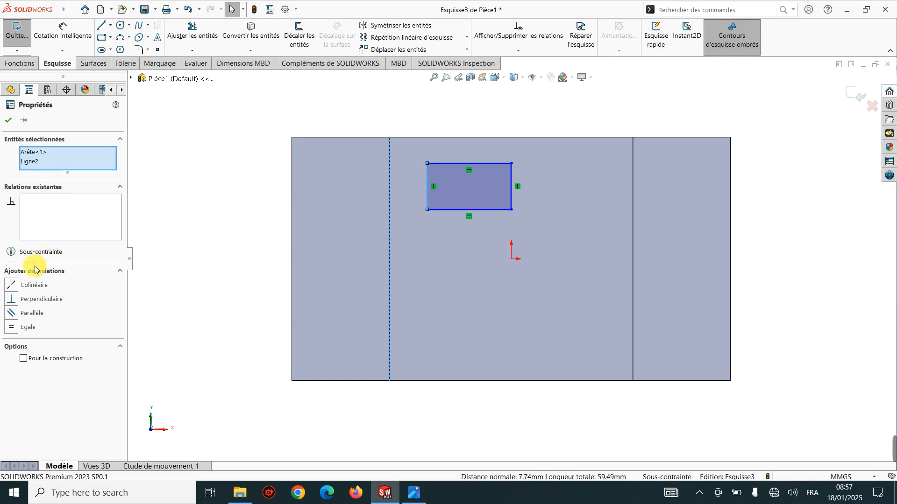
click(11, 285)
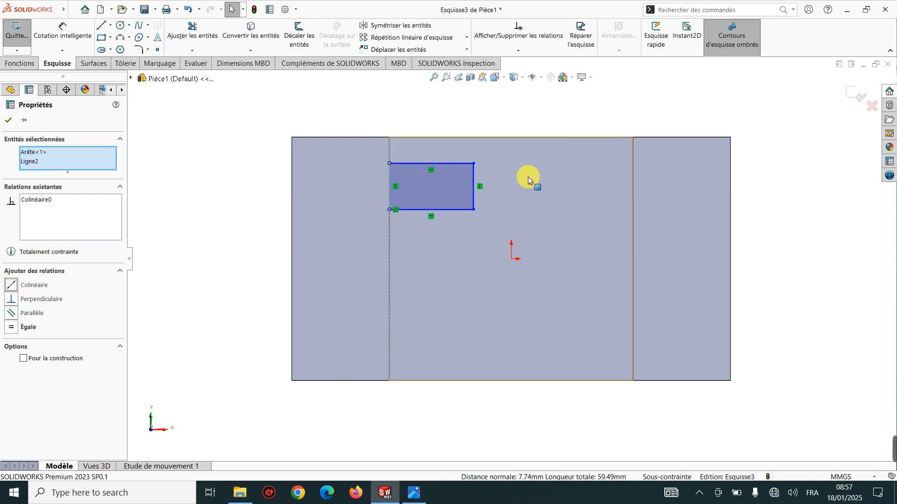
click(9, 121)
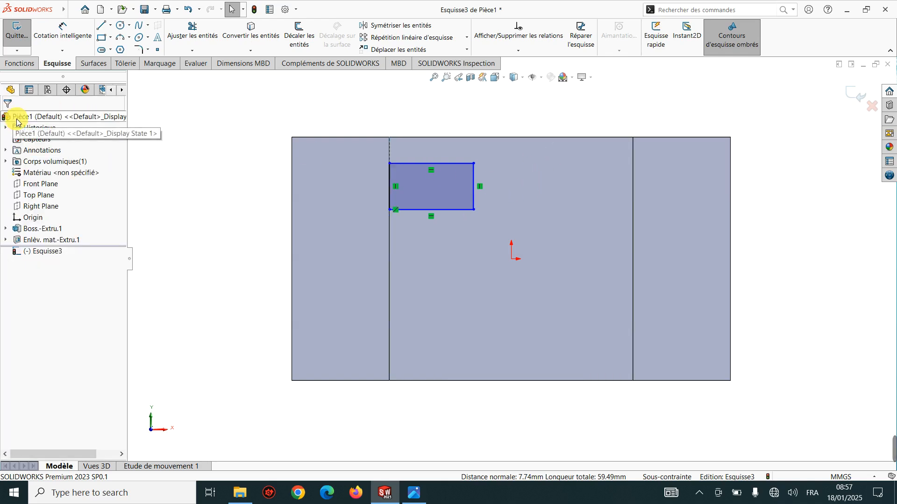
click(474, 178)
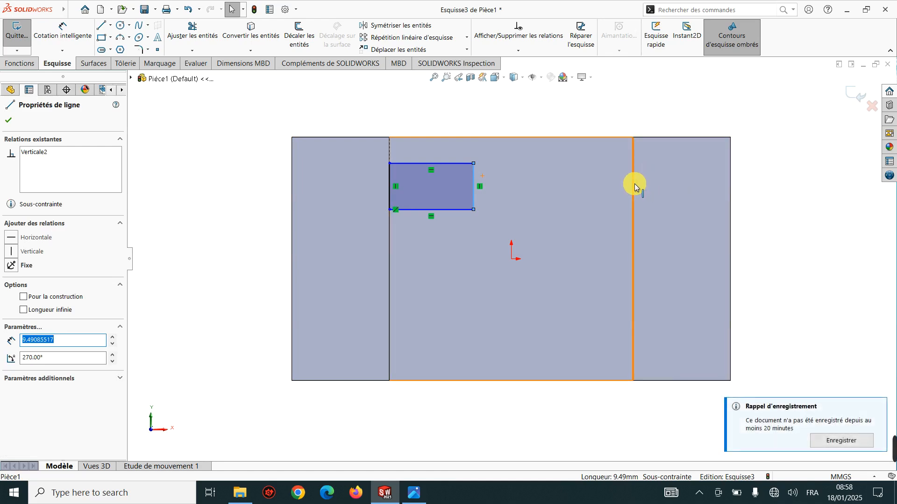
ctrl+click(634, 184)
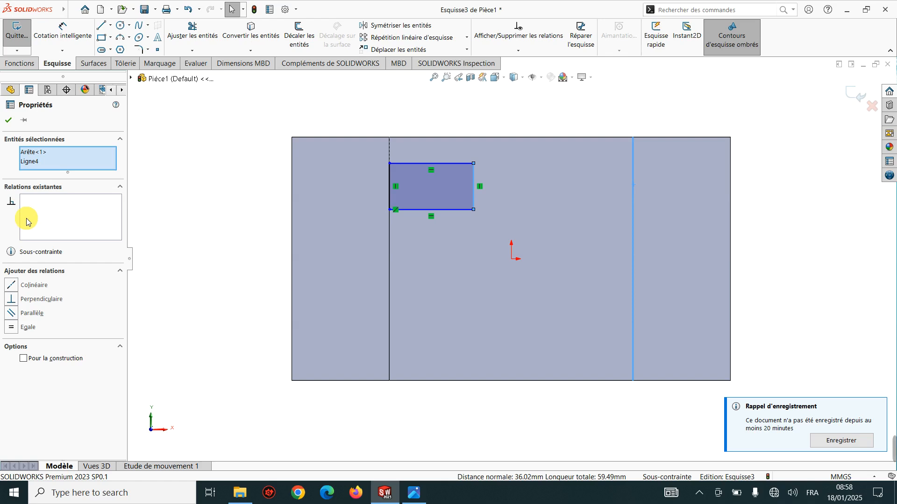
click(10, 286)
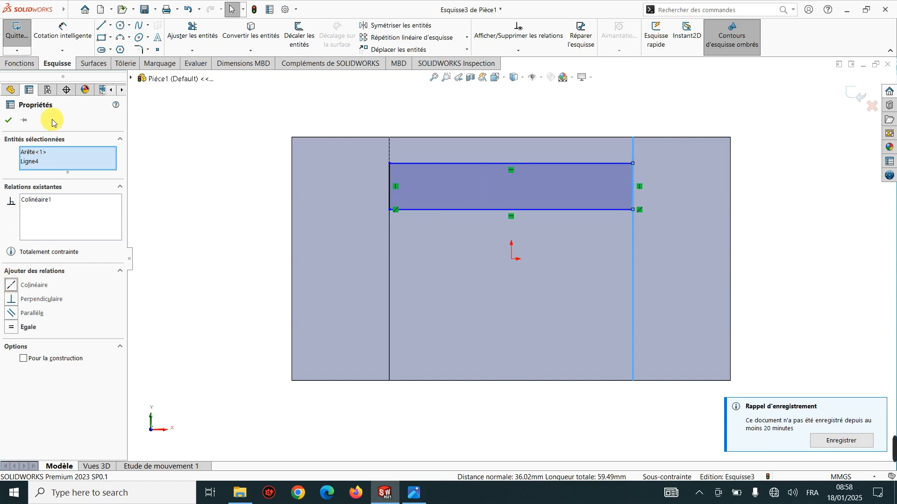
click(8, 120)
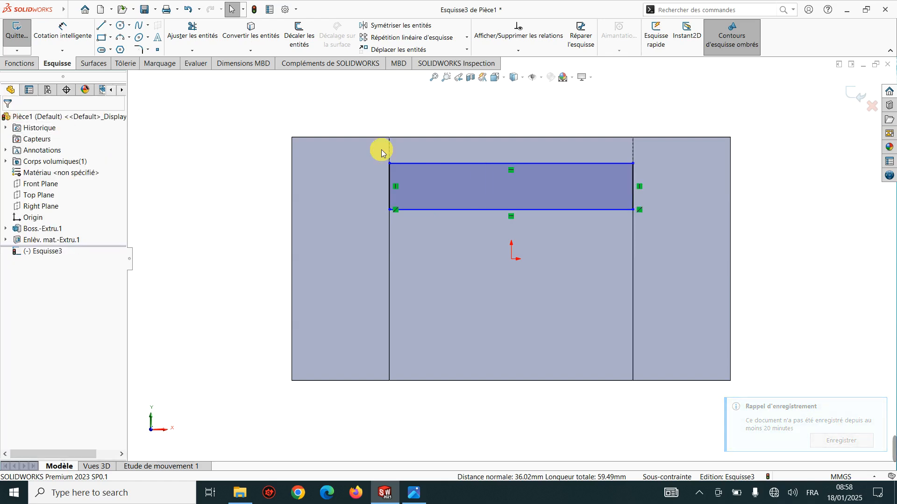
Make the rectangle's upper side collinear with the top edge of the recess wall
click(477, 164)
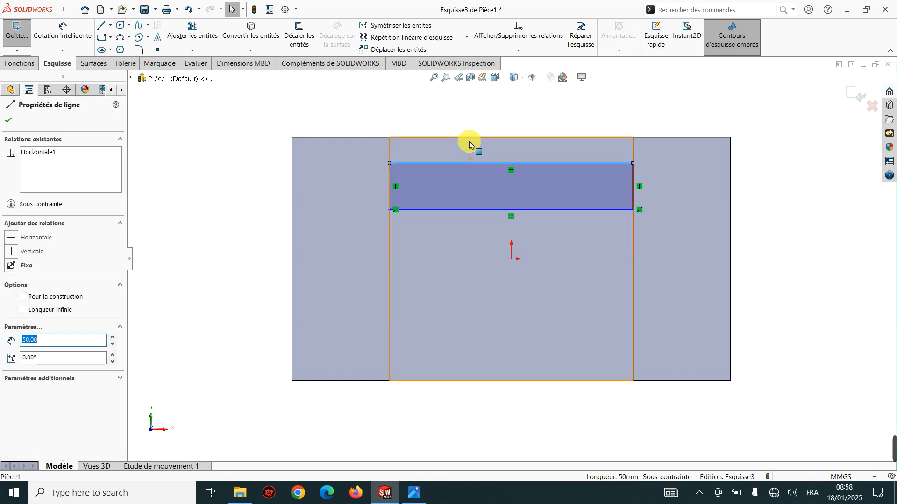
ctrl+click(472, 137)
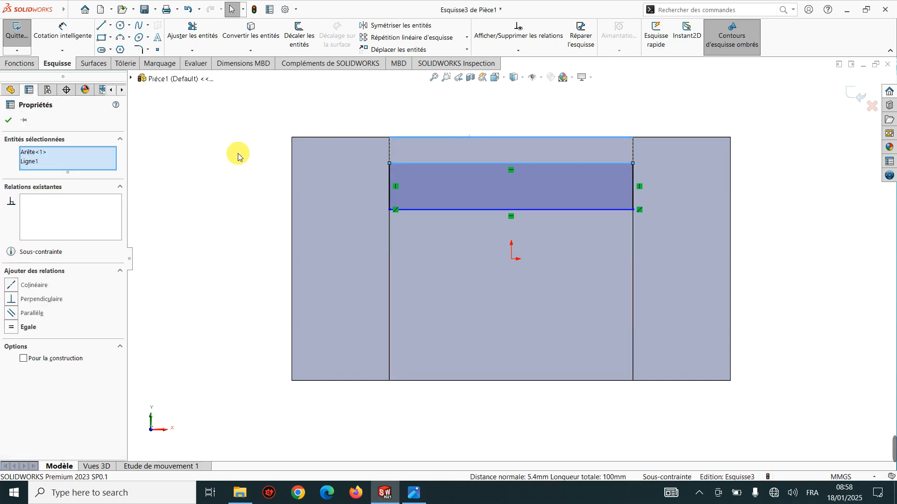
click(11, 285)
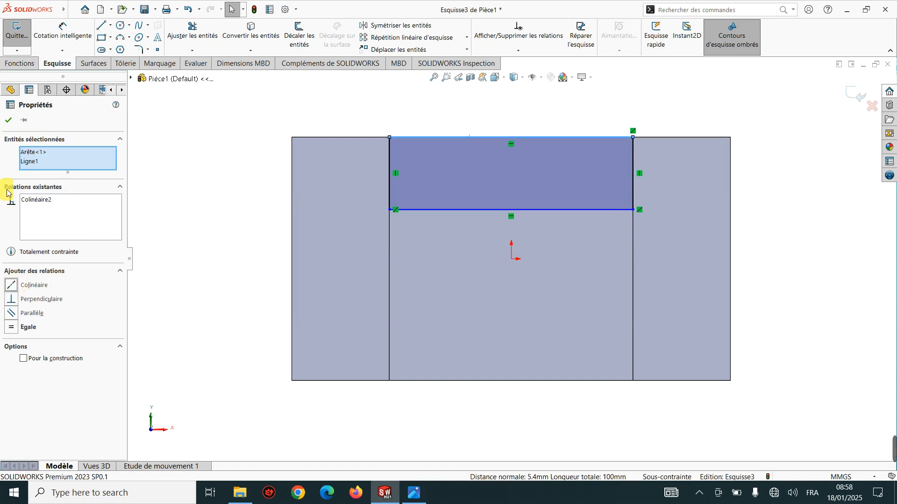
click(8, 120)
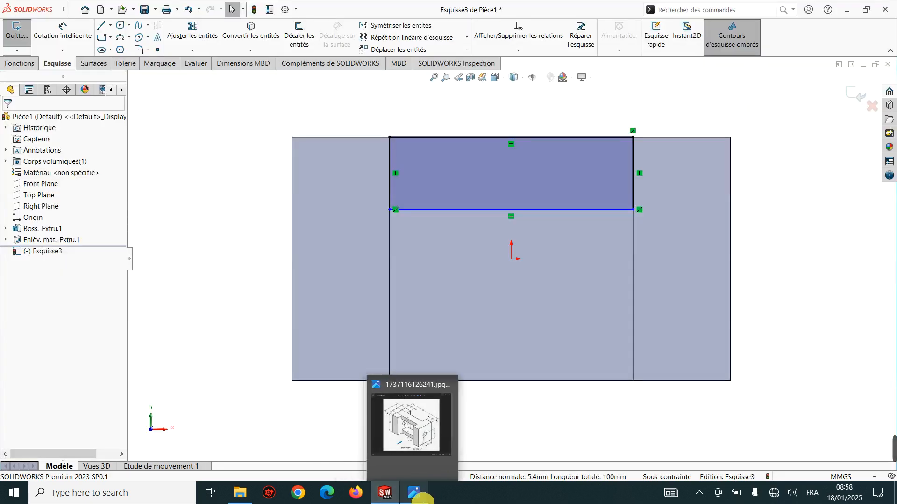
Check the web thickness in the bracket drawing and dimension the rectangle's height to 10 mm
click(423, 499)
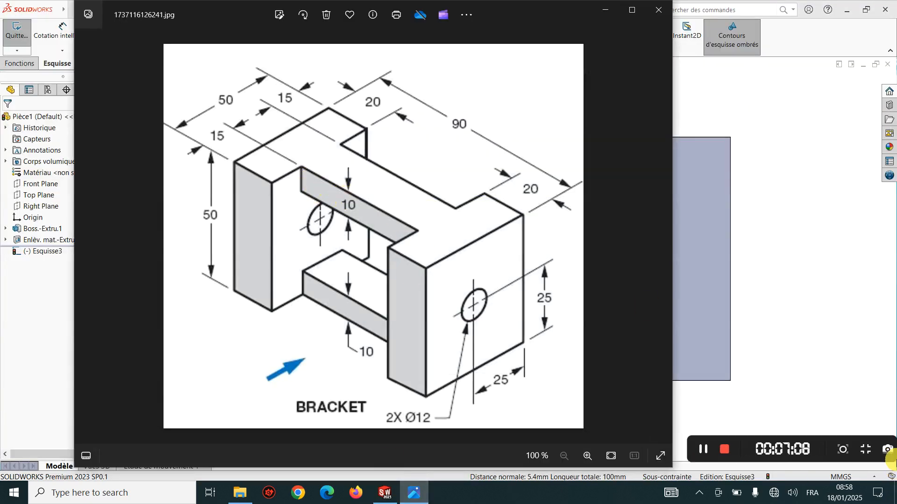
click(606, 8)
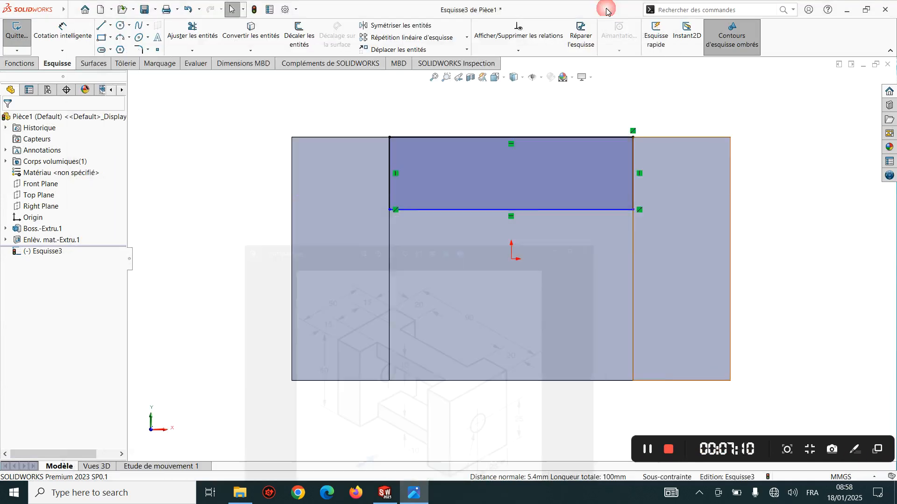
click(63, 32)
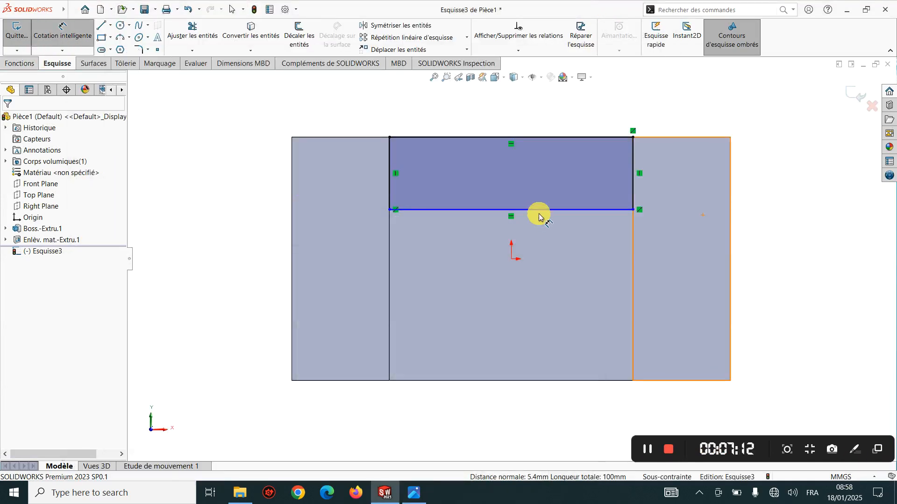
click(389, 156)
click(243, 176)
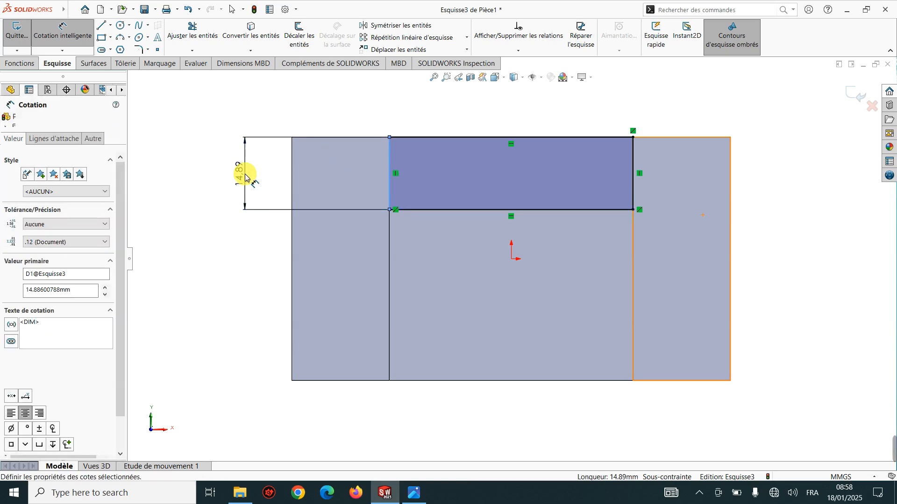
text(10)
key(Return)
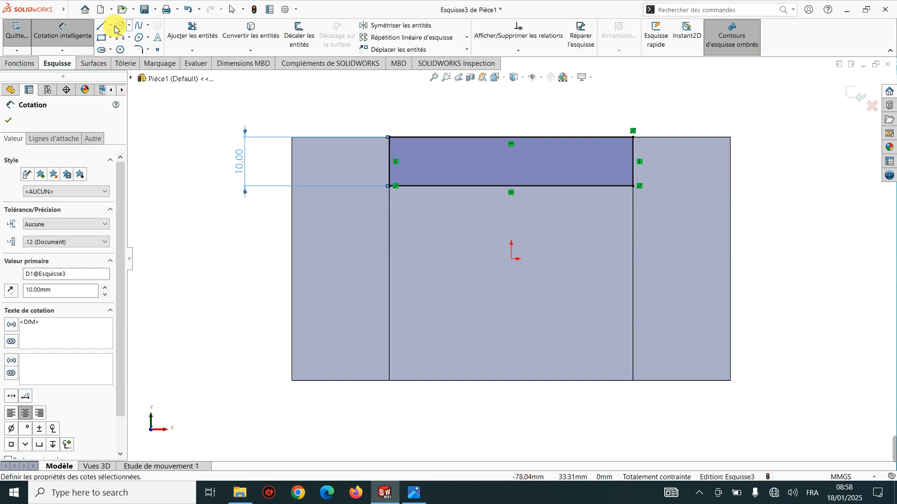
Draw a horizontal construction line about 20 mm long from the origin toward the recess wall's right edge
click(110, 25)
click(129, 48)
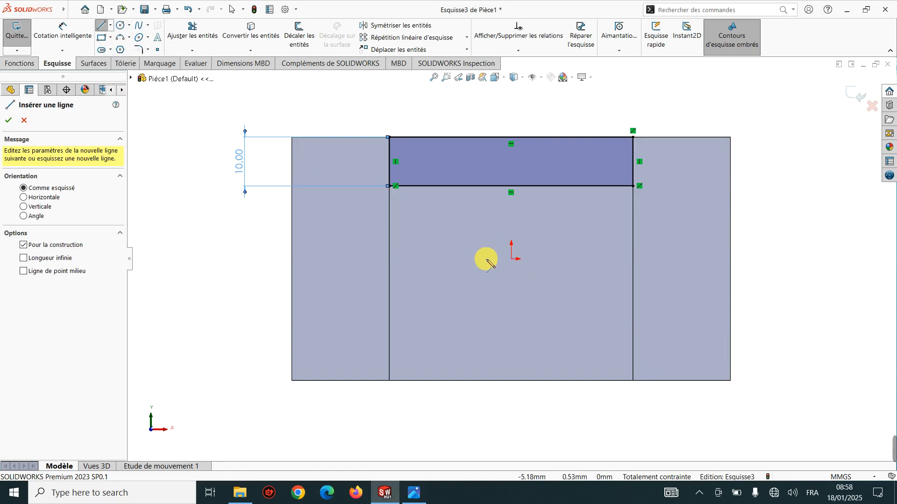
click(513, 258)
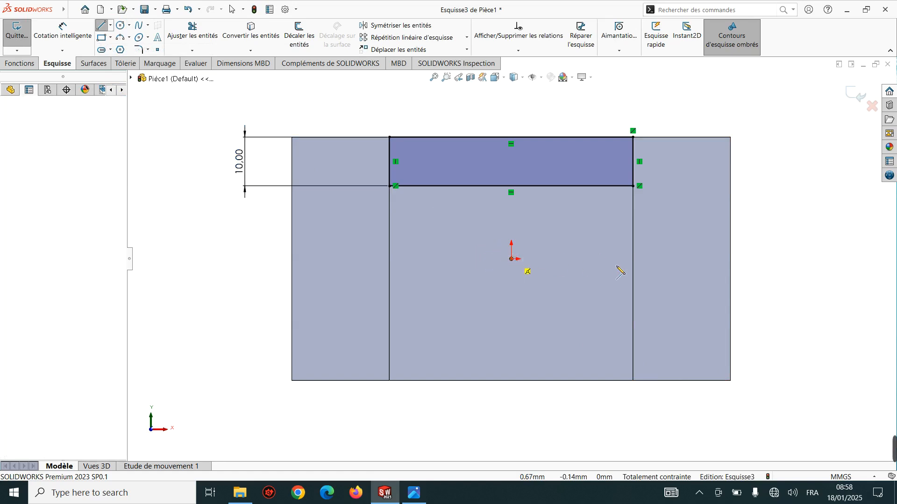
click(611, 259)
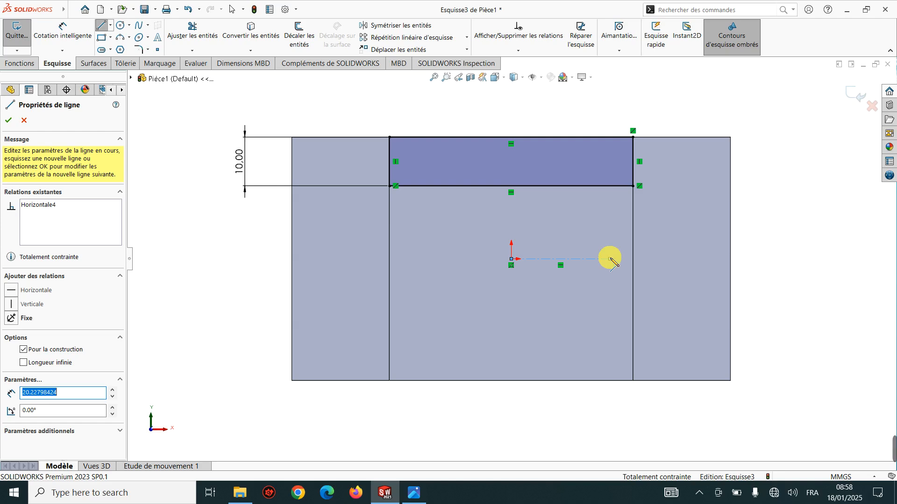
Mirror the 10 mm high rectangle about the horizontal construction line, keeping the original
click(611, 259)
key(Escape)
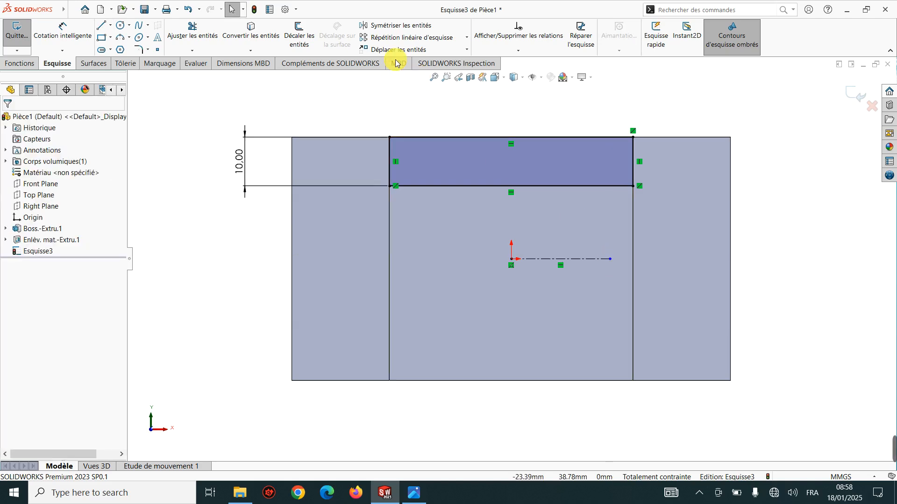
click(425, 29)
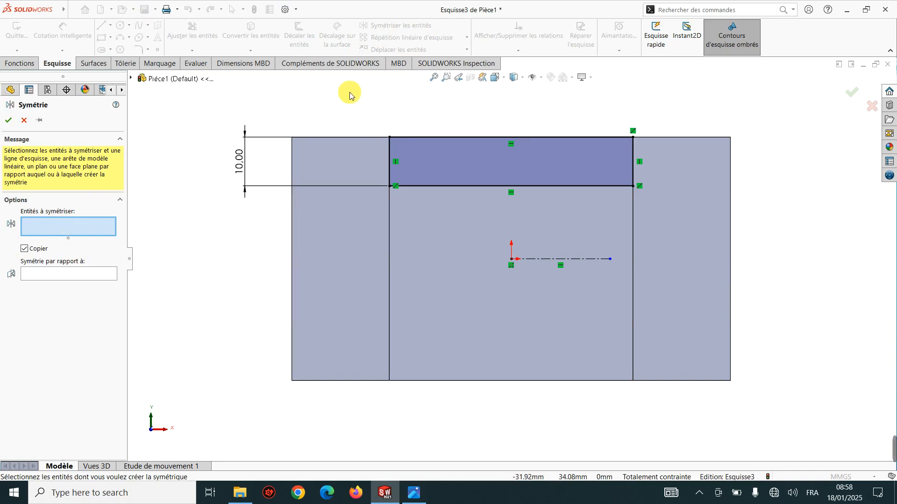
drag(688, 189, 643, 230)
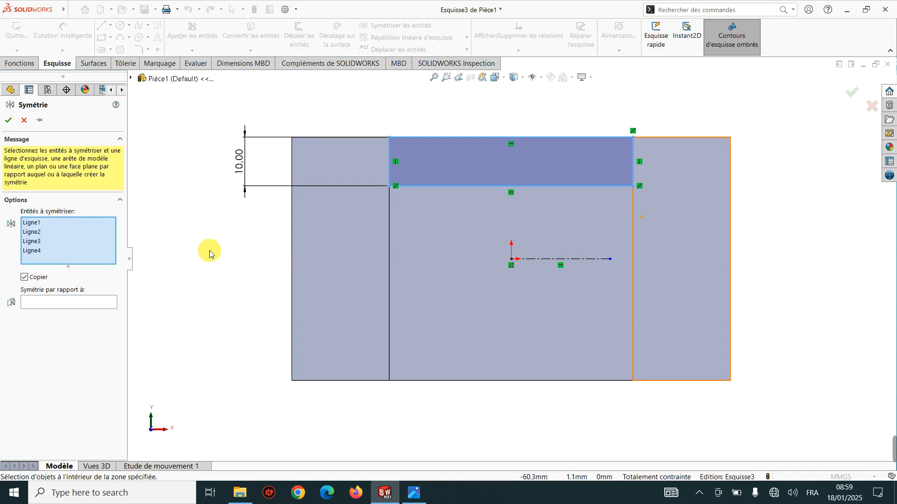
click(93, 306)
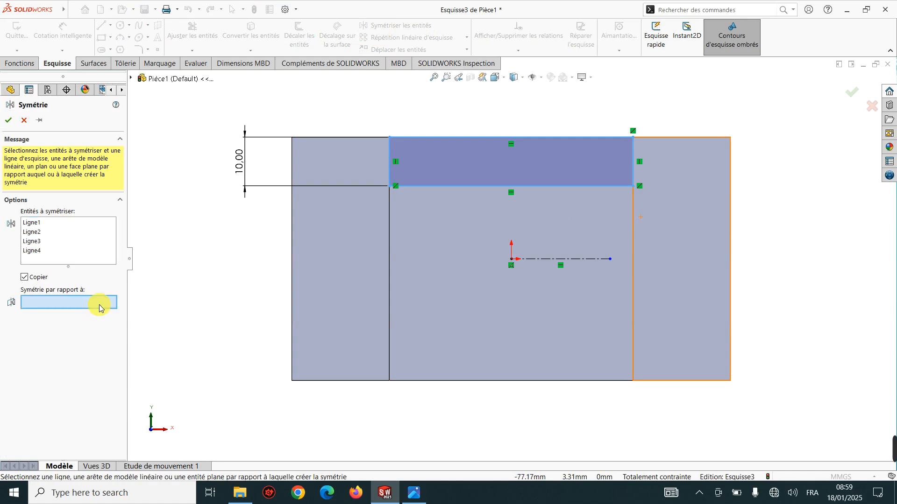
click(577, 259)
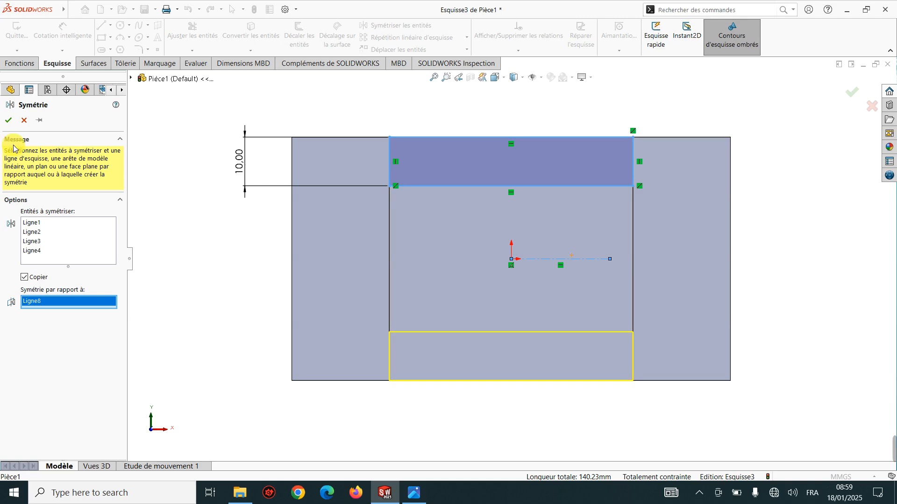
click(8, 120)
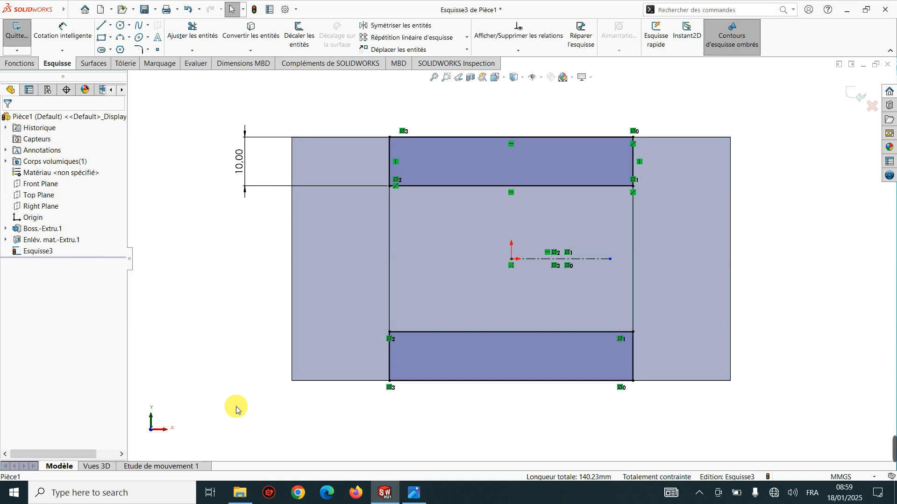
Cut the upper and lower rectangles through the central web with an extruded cut
mouse_move(236, 406)
middle_down()
mouse_move(194, 346)
mouse_move(172, 365)
mouse_move(160, 416)
mouse_move(240, 414)
mouse_move(252, 480)
mouse_move(226, 462)
mouse_move(262, 482)
mouse_move(245, 493)
middle_up()
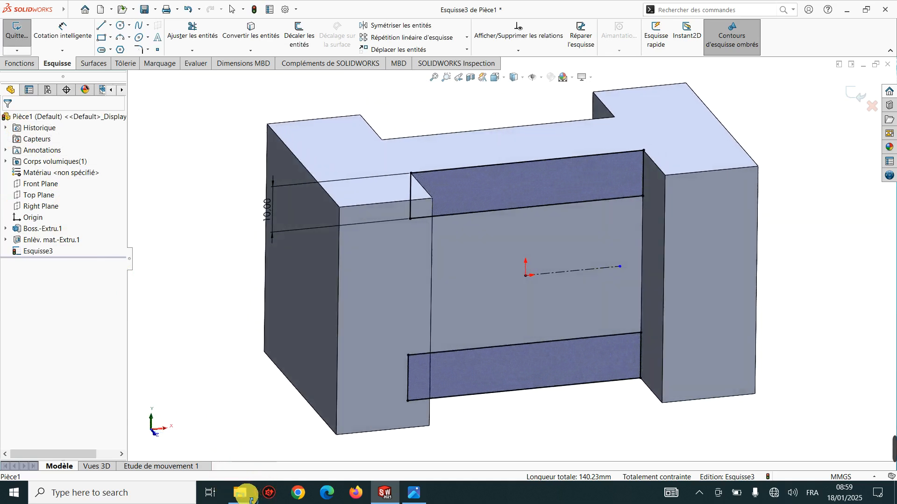
click(243, 494)
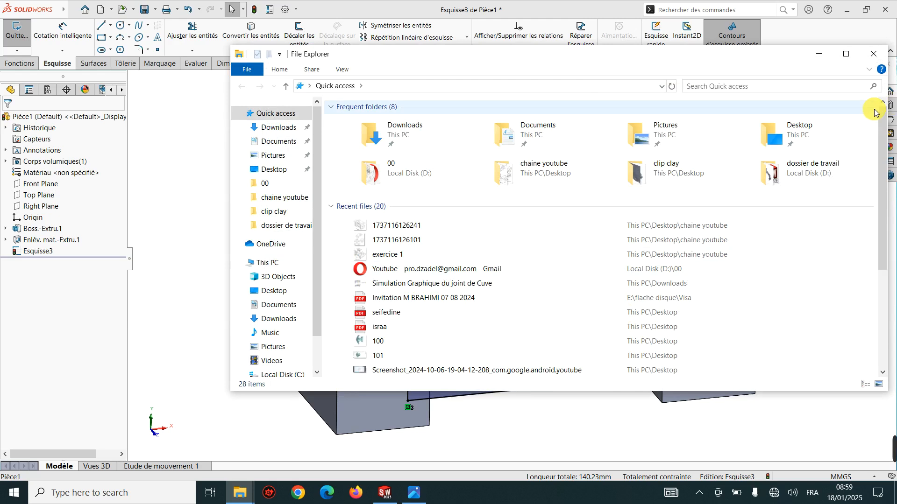
click(877, 58)
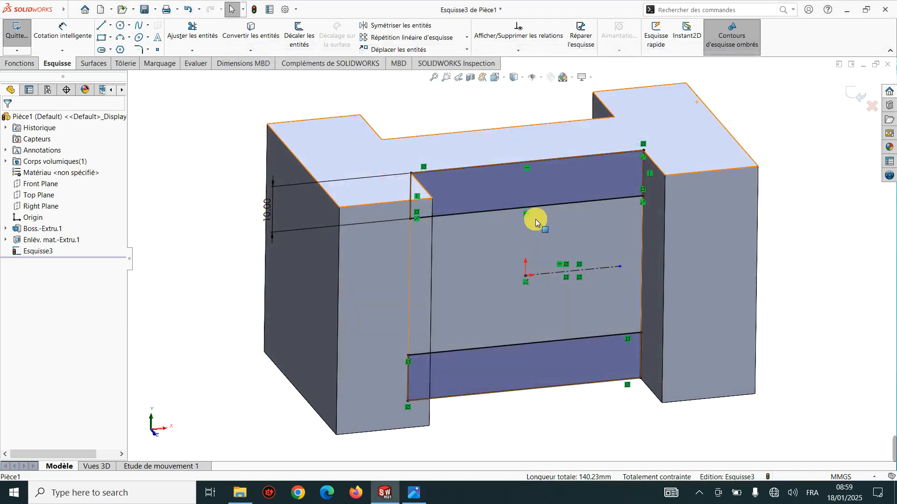
mouse_move(537, 220)
middle_down()
mouse_move(452, 202)
mouse_move(486, 207)
middle_up()
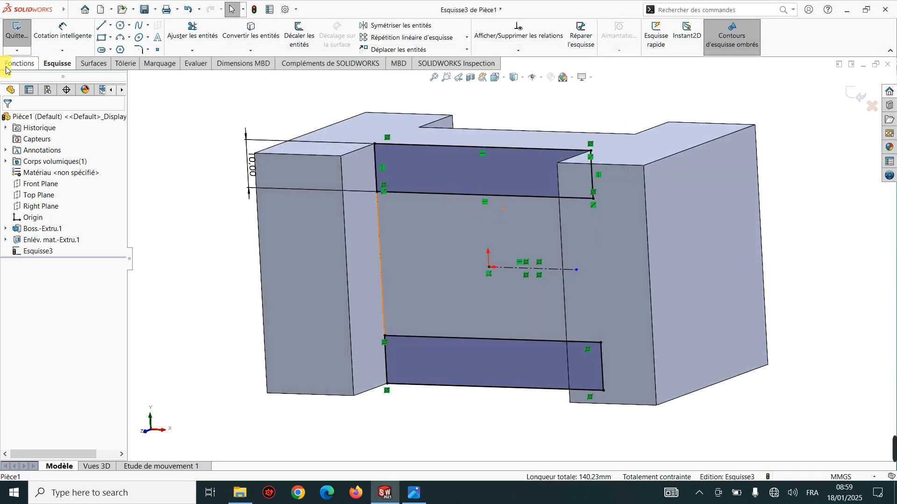
click(12, 63)
click(205, 36)
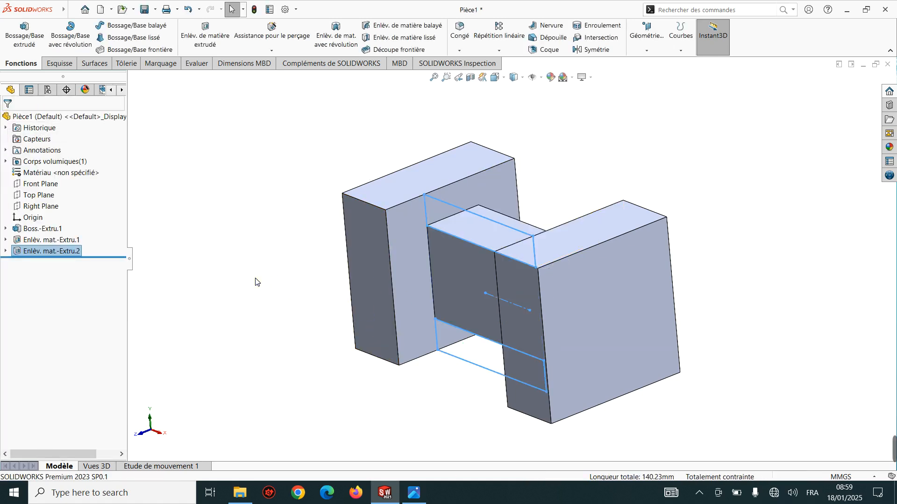
middle_drag(411, 435, 567, 314)
scroll(567, 314, down, 2)
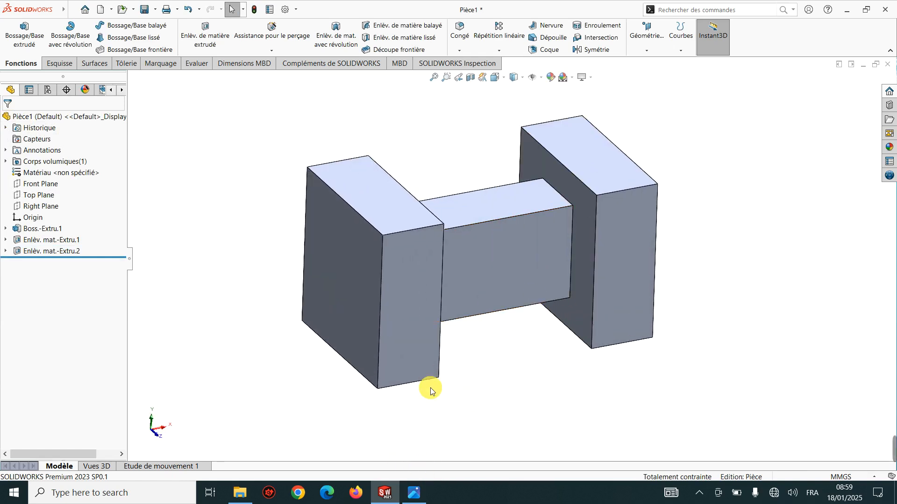
Compare the model with the bracket drawing, and reopen the second extruded cut's sketch for editing, viewed normal to its plane
click(421, 498)
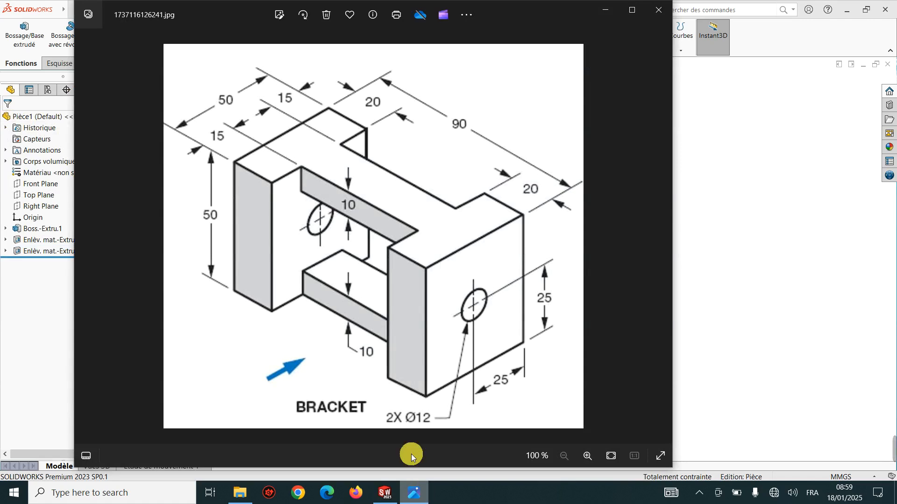
click(605, 9)
click(16, 259)
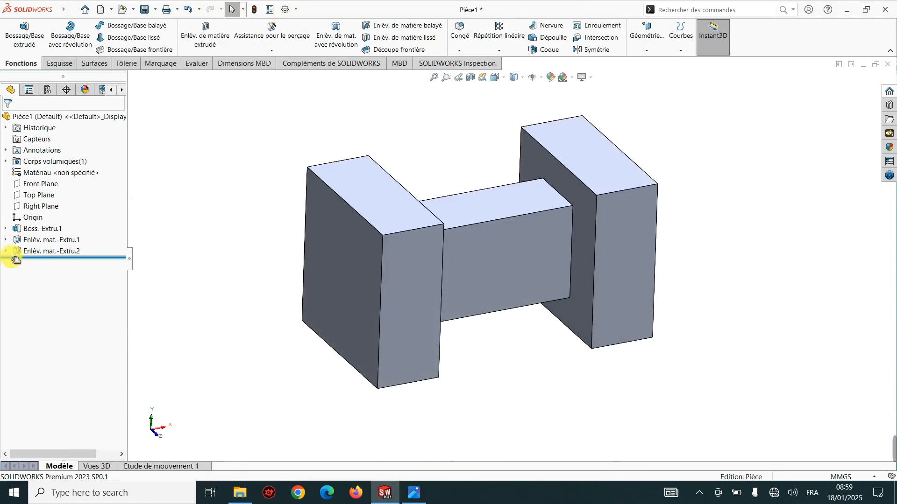
double_click(46, 253)
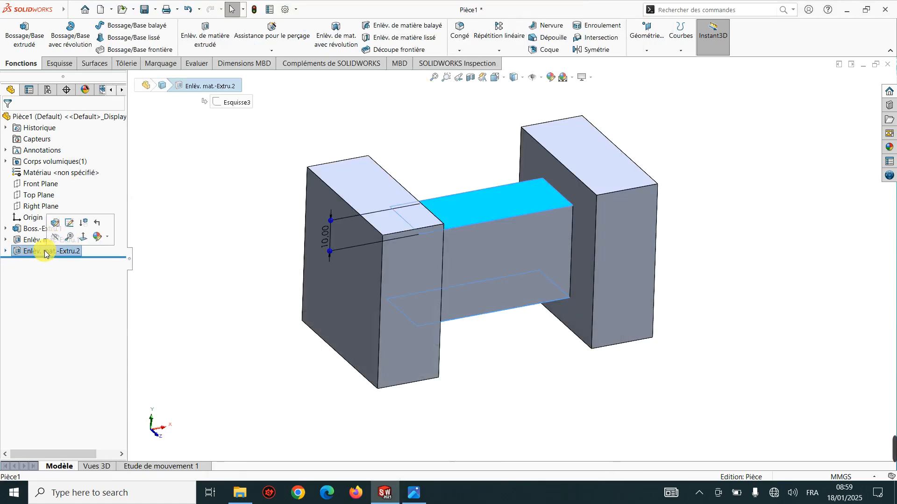
click(6, 252)
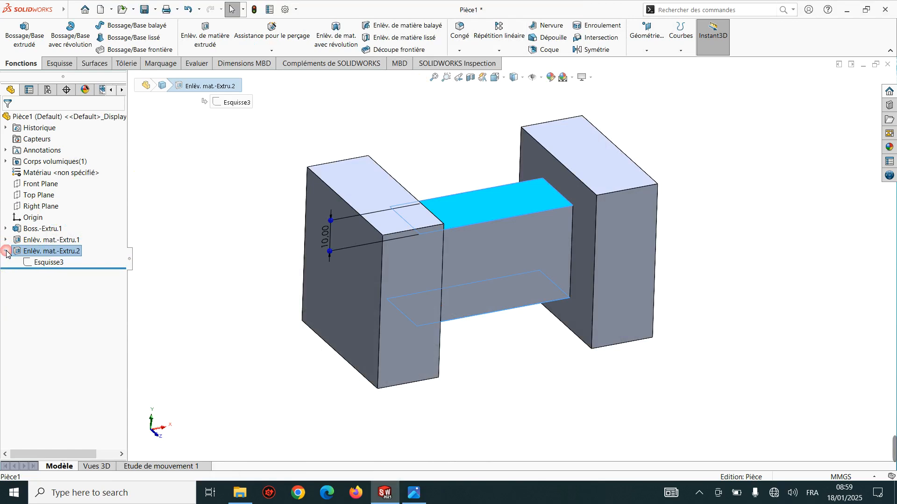
click(53, 264)
click(54, 242)
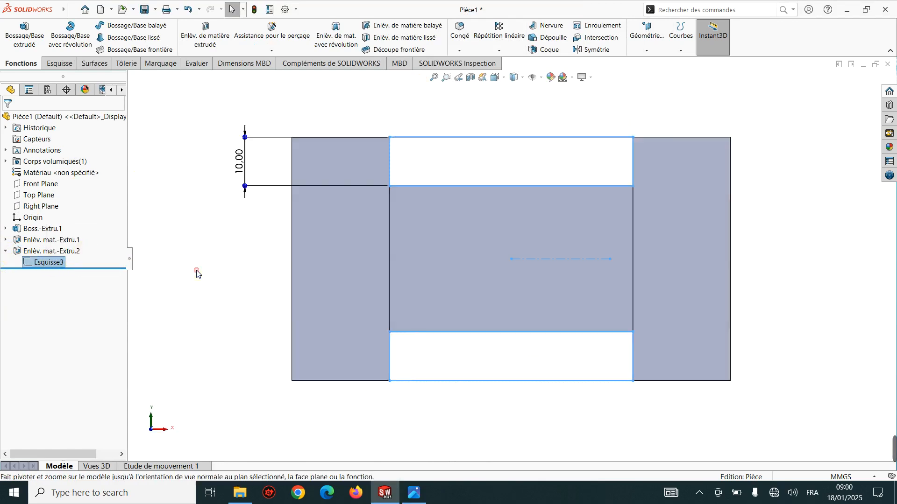
click(195, 268)
click(55, 264)
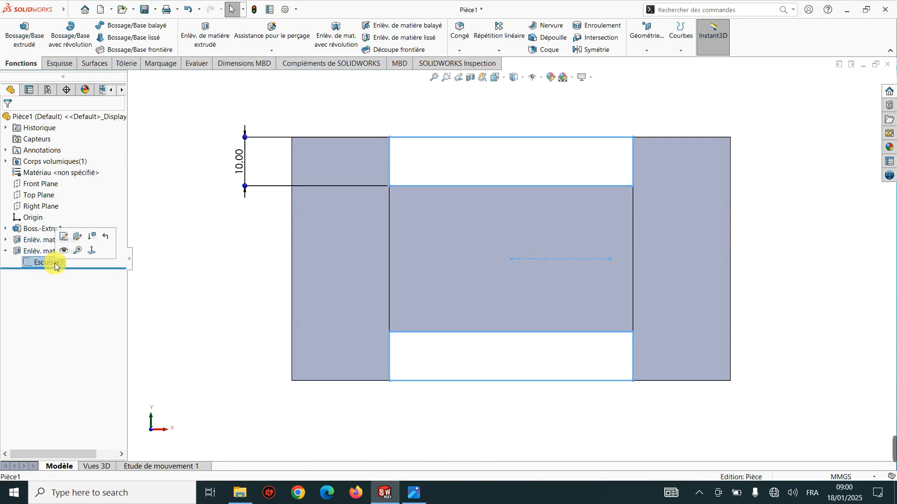
click(65, 237)
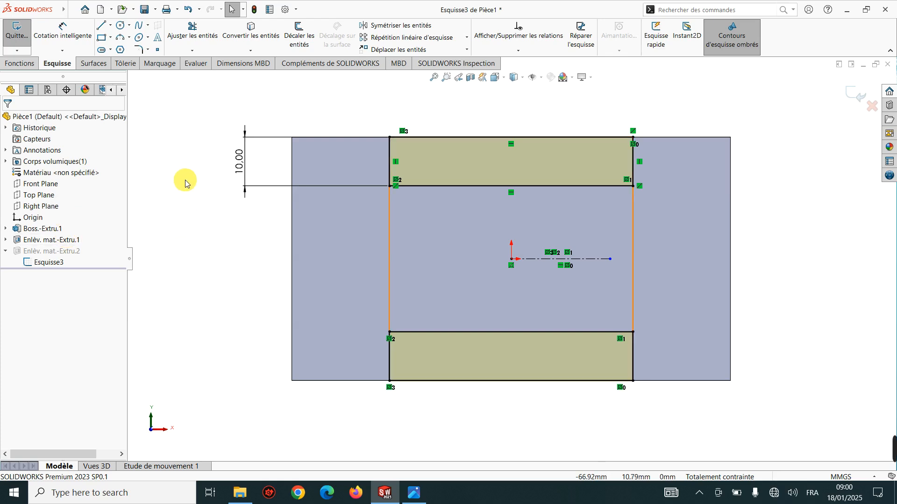
Delete both rectangles and the construction line from the sketch
scroll(294, 108, up, 1)
mouse_move(298, 95)
mouse_down()
mouse_move(467, 120)
mouse_move(727, 236)
mouse_move(736, 420)
mouse_up()
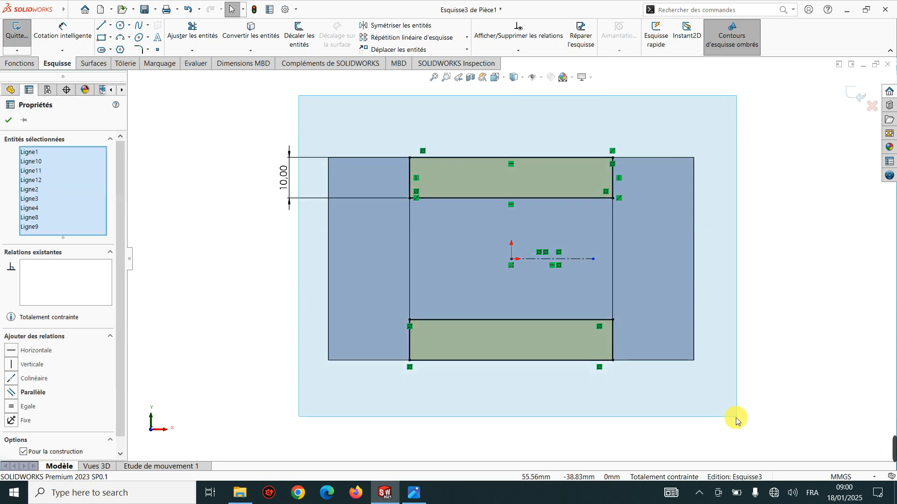
key(Delete)
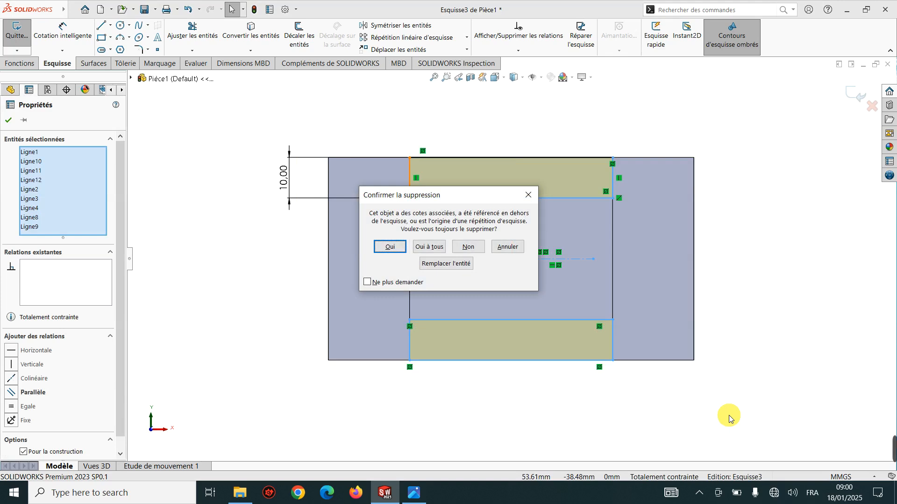
key(Return)
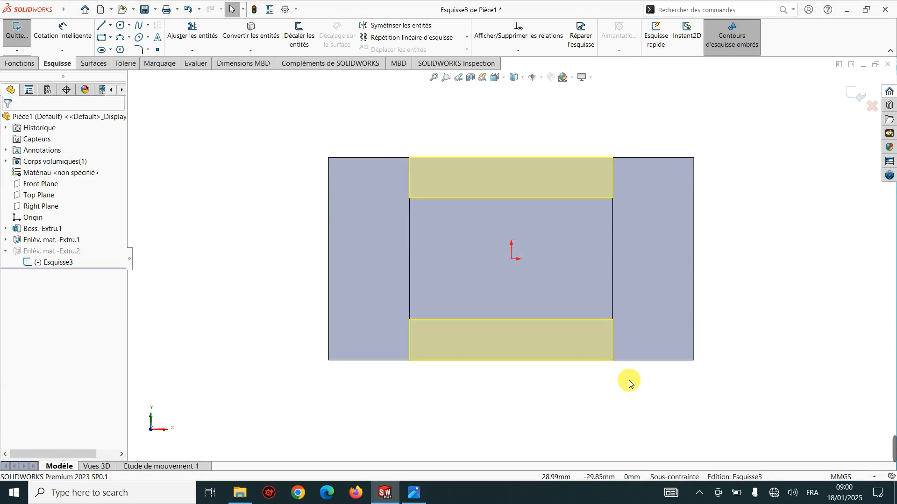
Draw a centre rectangle about 31.5 x 23.6 mm on the recess wall, centred on the origin
click(110, 38)
click(104, 61)
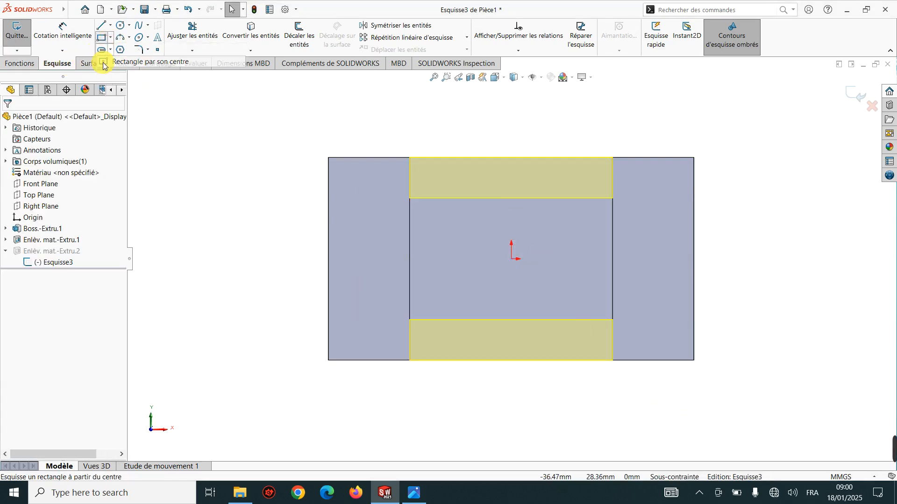
click(511, 259)
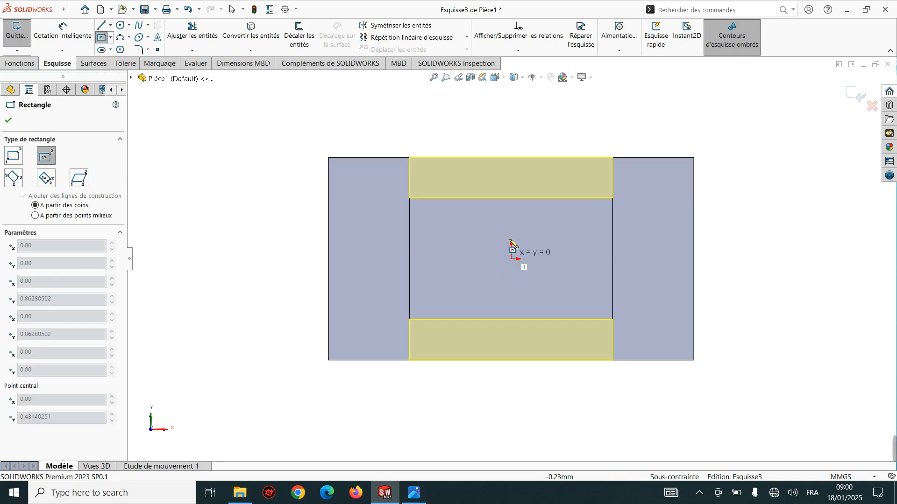
click(575, 211)
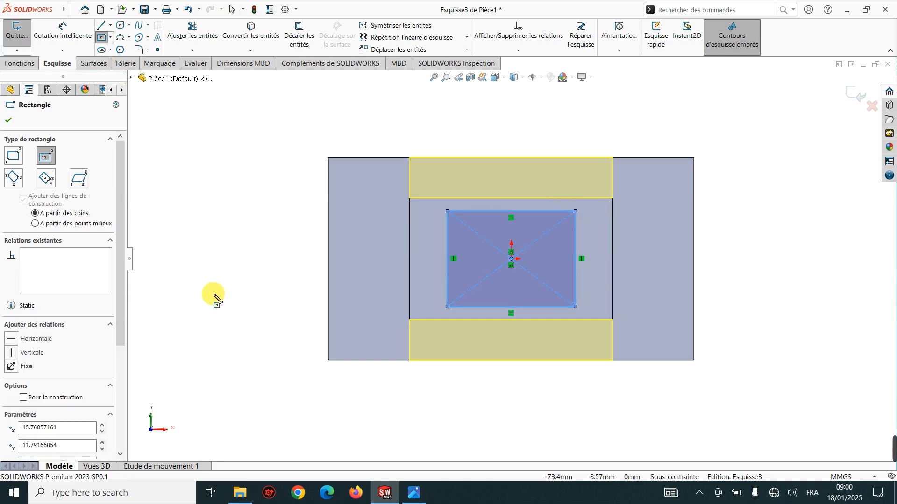
key(Escape)
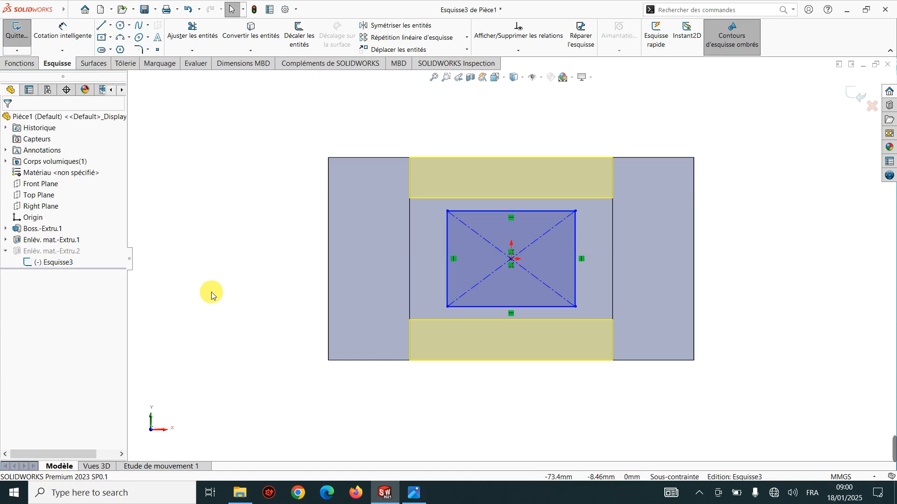
Make the rectangle's left side collinear with the recess wall's left vertical edge
click(448, 247)
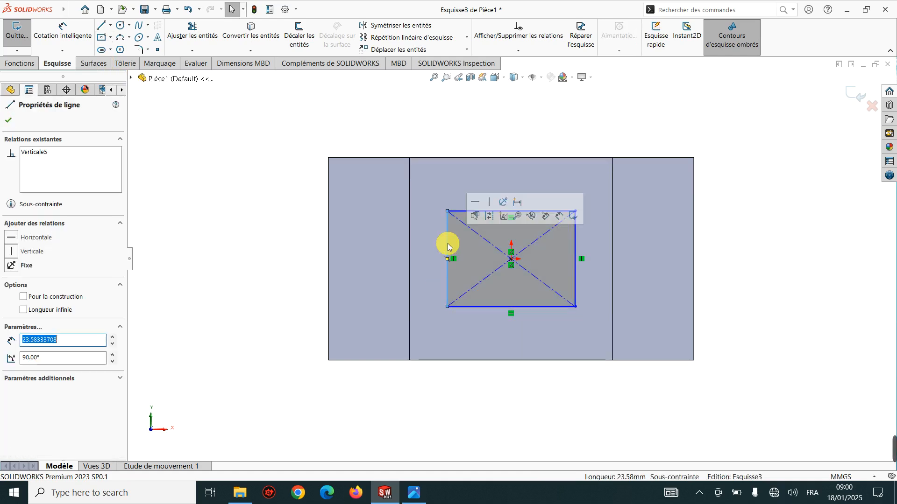
ctrl+click(410, 253)
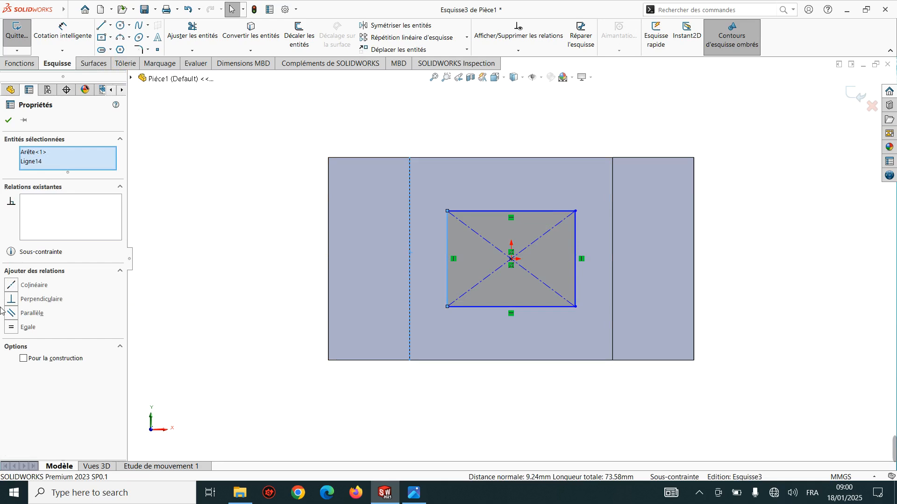
click(16, 286)
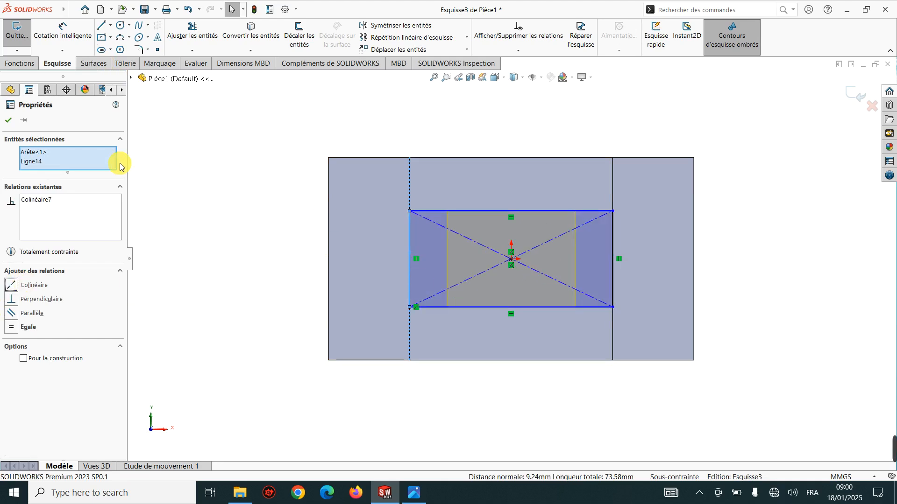
click(8, 120)
Dimension the distance from the rectangle's upper side to the recess wall's top edge as 10 mm
right_drag(270, 280, 272, 210)
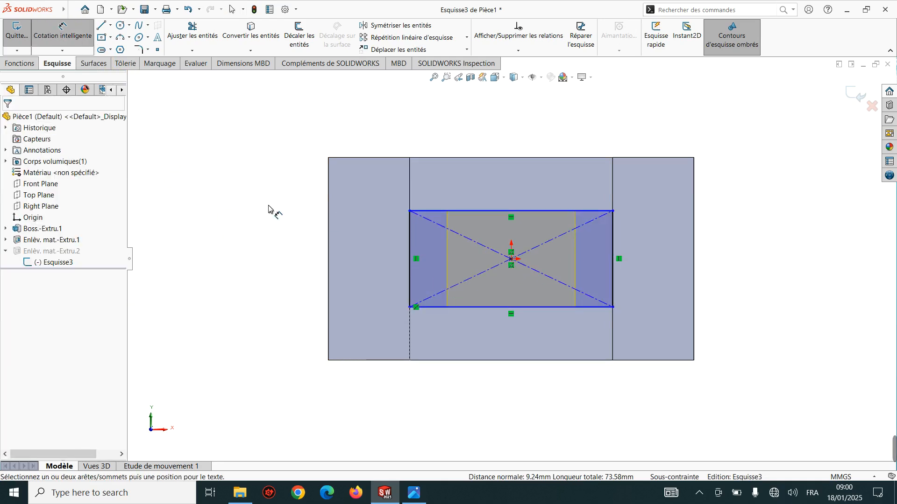
click(451, 213)
click(408, 158)
click(292, 216)
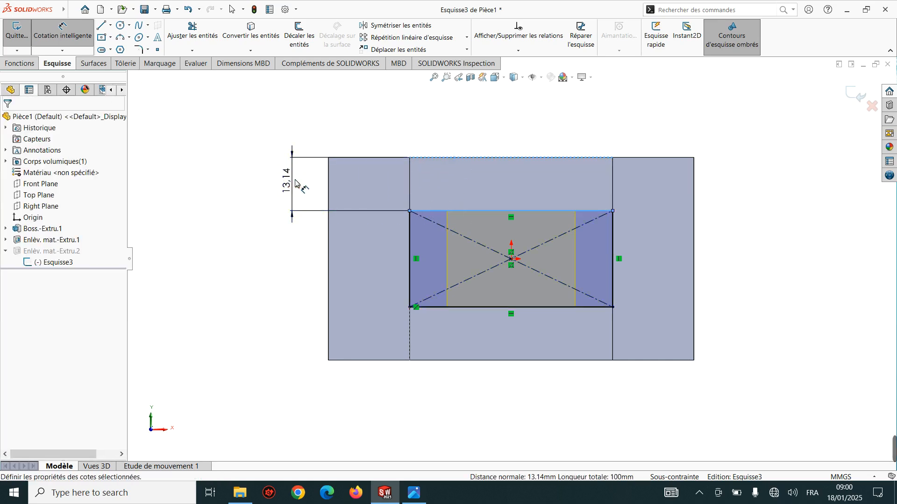
text(10)
key(Return)
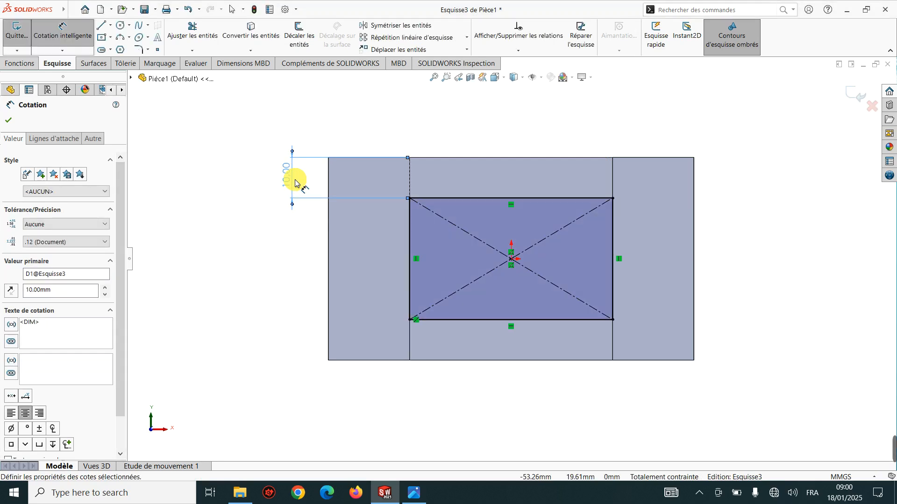
Try to dimension the distance between the rectangle's lower side and the recess wall's bottom edge
click(467, 321)
click(466, 360)
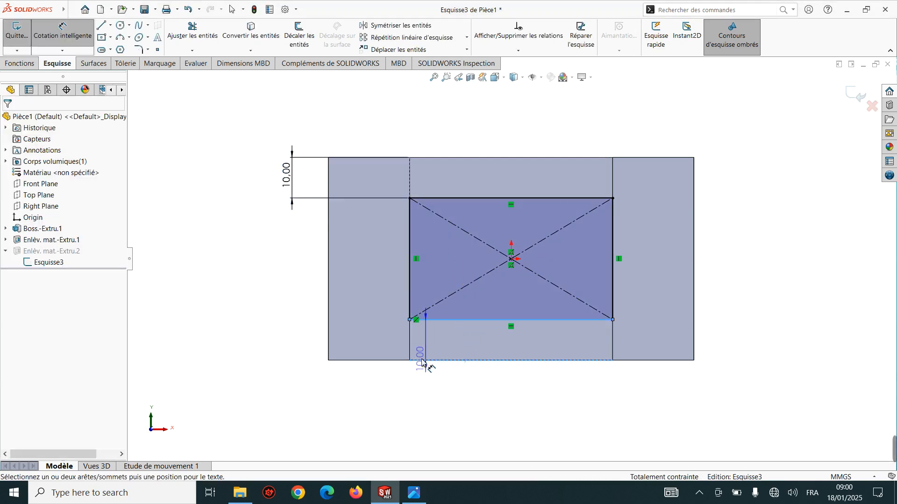
click(329, 328)
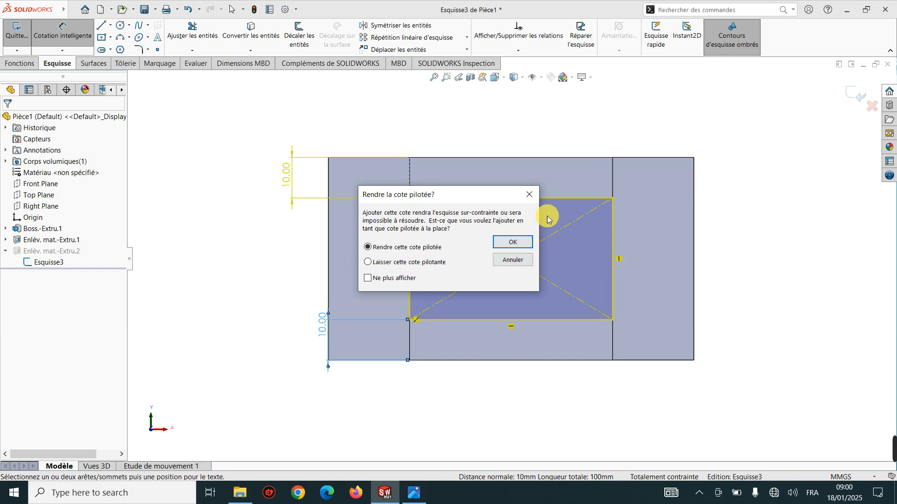
click(511, 258)
mouse_move(350, 330)
middle_down()
mouse_move(386, 332)
mouse_move(326, 376)
middle_up()
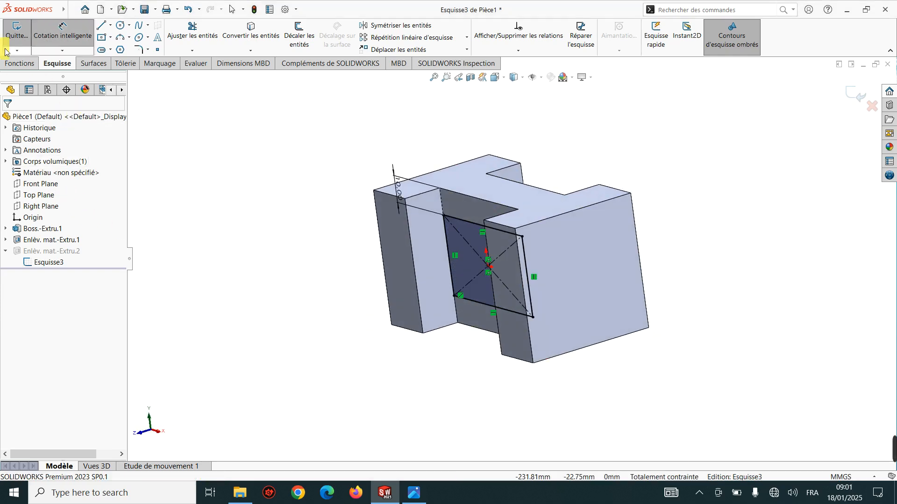
Exit the edited sketch so the second cut rebuilds with the centred rectangular opening
click(19, 63)
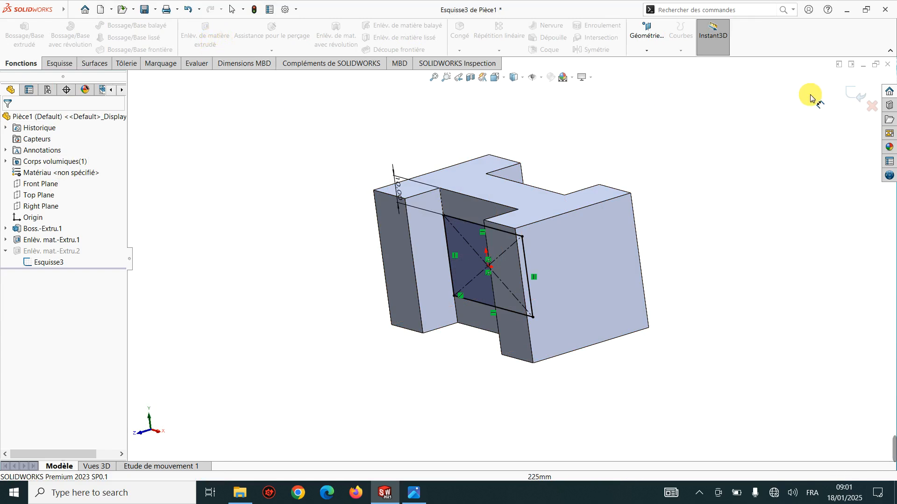
click(845, 99)
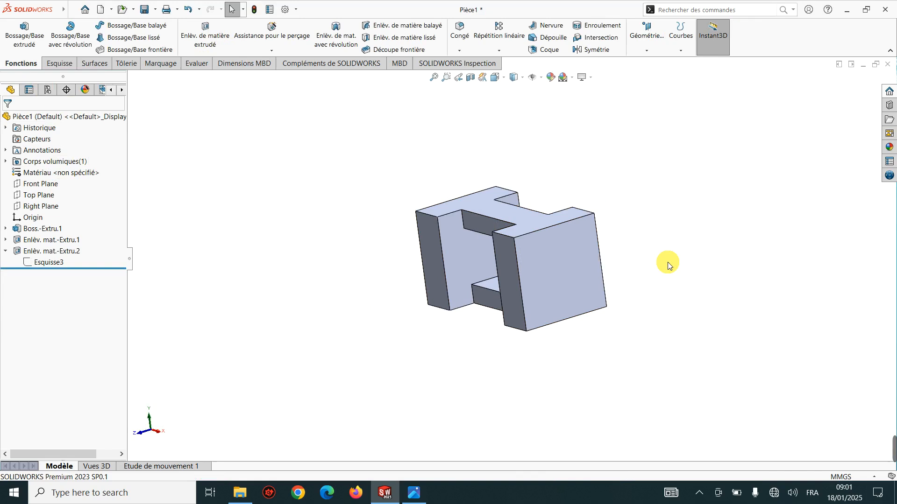
middle_drag(664, 262, 637, 304)
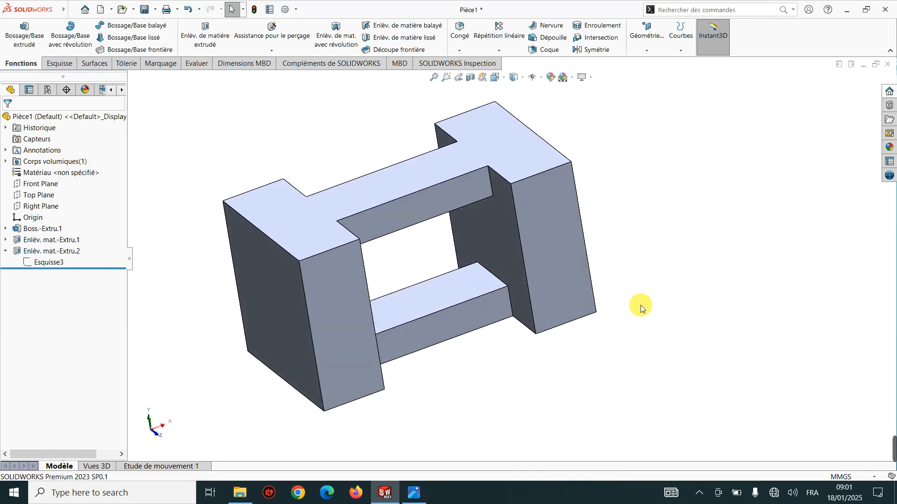
Check the reference drawing for the diameter and location of the two side holes
click(426, 488)
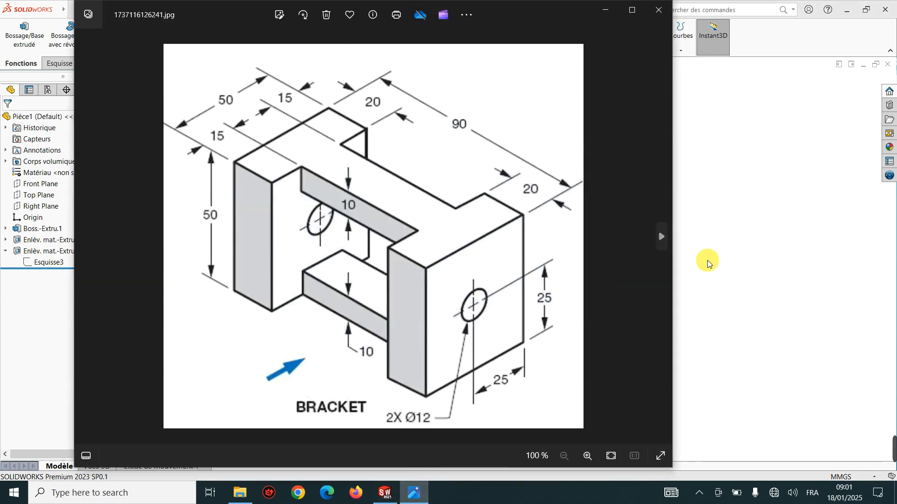
mouse_move(892, 444)
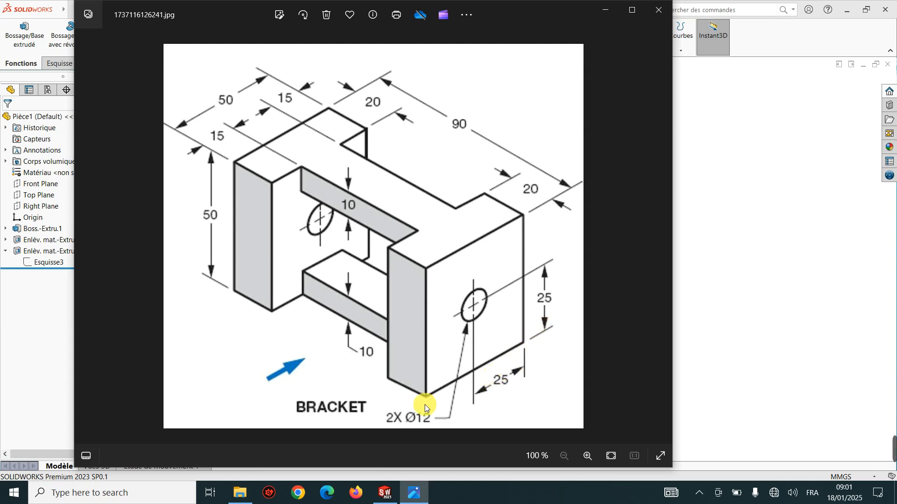
click(605, 12)
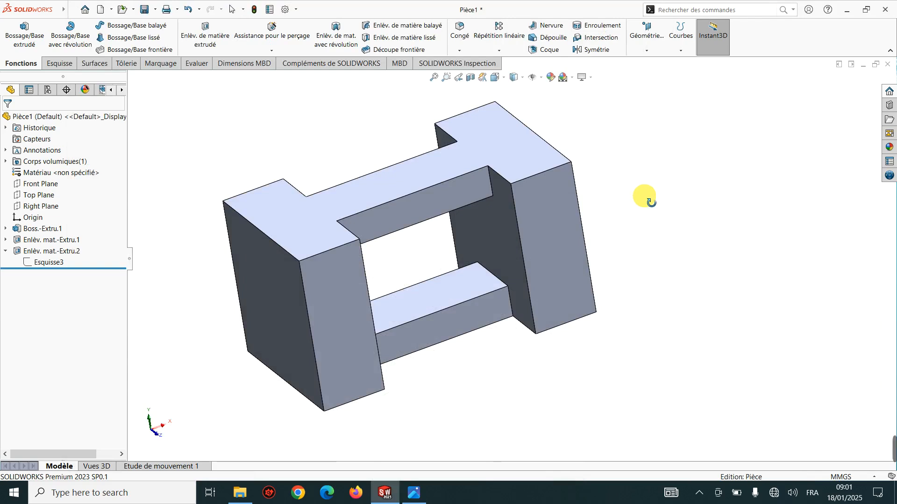
Start a sketch on the bracket's outer end face and draw a circle about 10.5 mm in diameter, off the origin
middle_drag(645, 197, 547, 261)
click(459, 241)
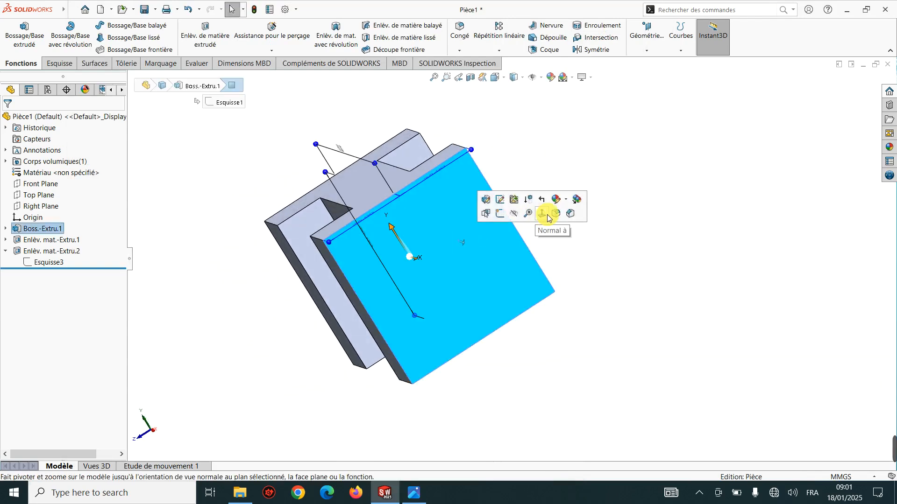
click(543, 214)
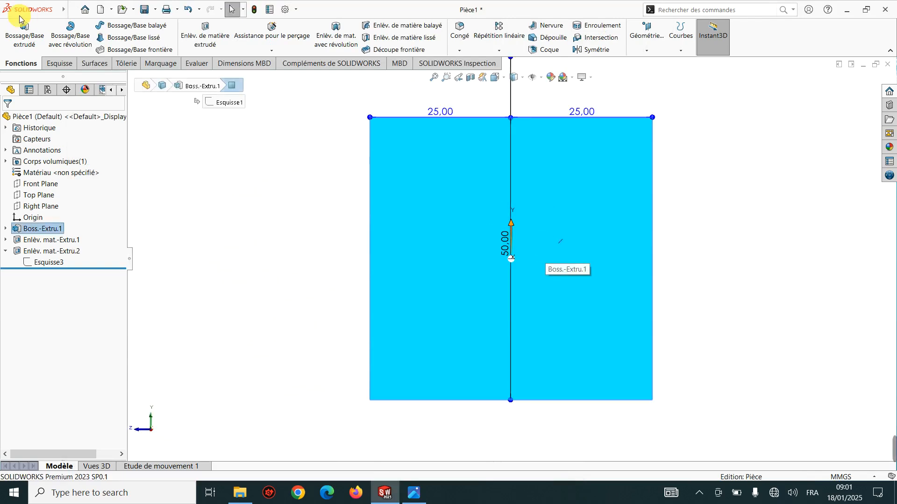
click(60, 64)
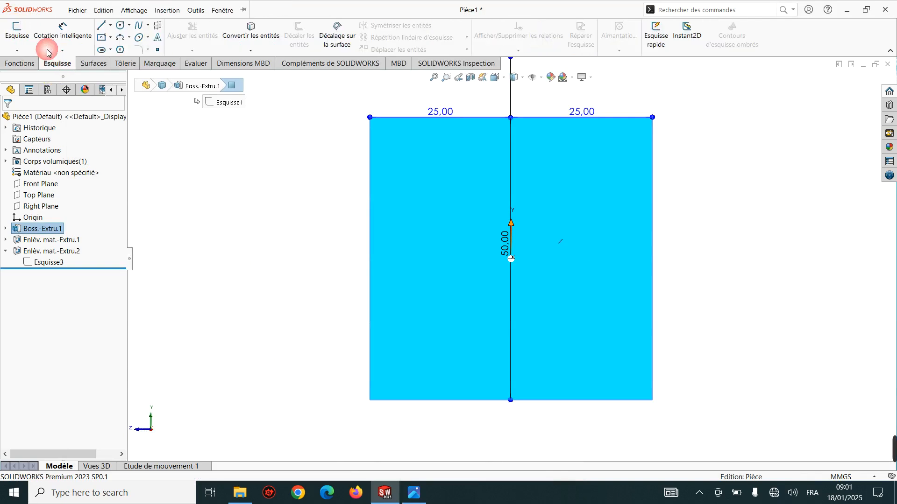
click(17, 33)
click(130, 30)
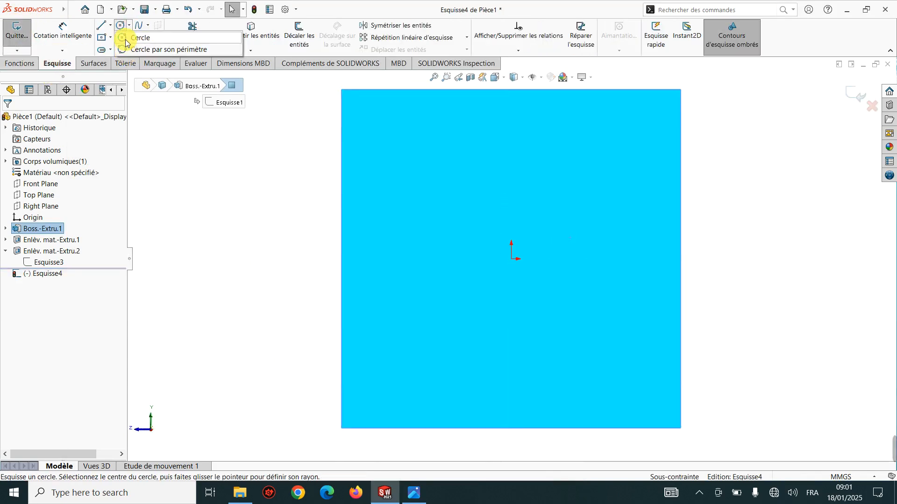
click(134, 38)
drag(564, 310, 594, 293)
key(Escape)
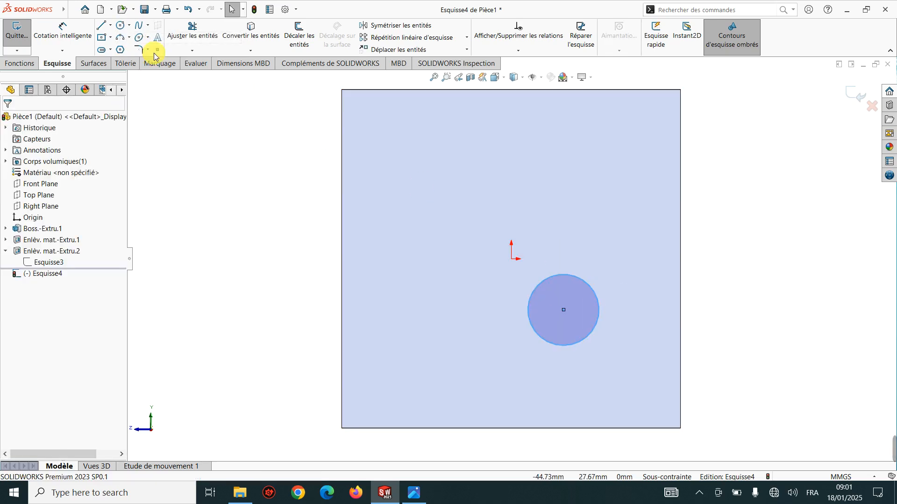
Dimension the circle's centre 25 mm from the end face's right vertical edge
click(65, 33)
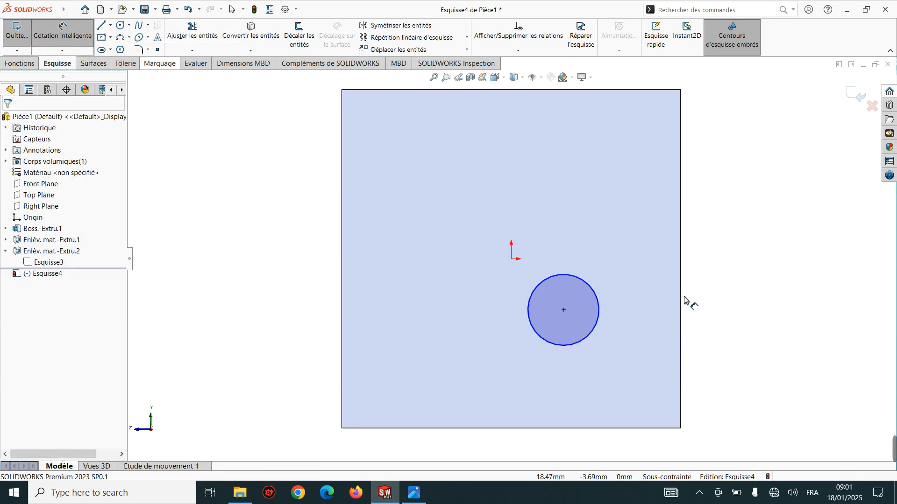
click(596, 296)
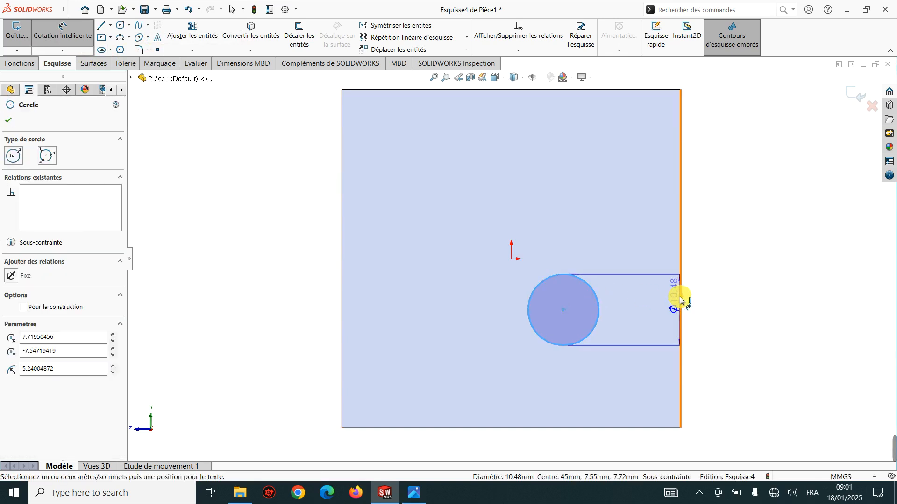
click(680, 299)
click(739, 311)
text(25)
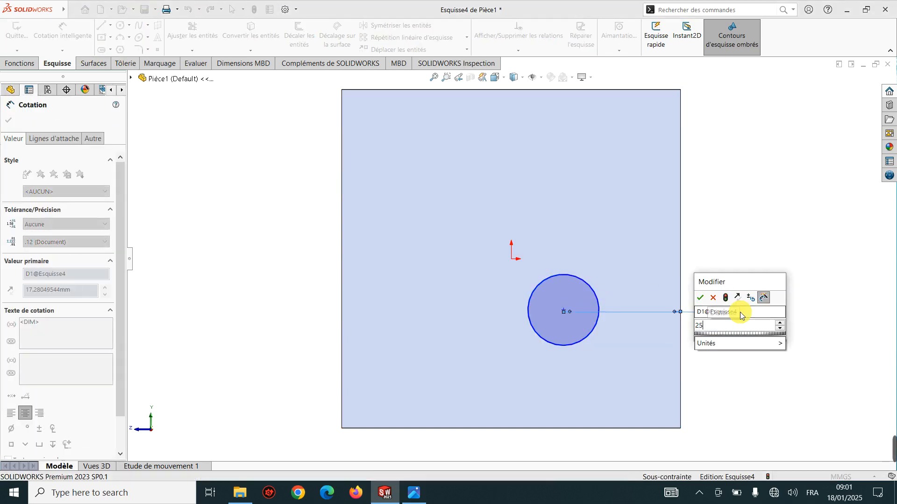
key(Return)
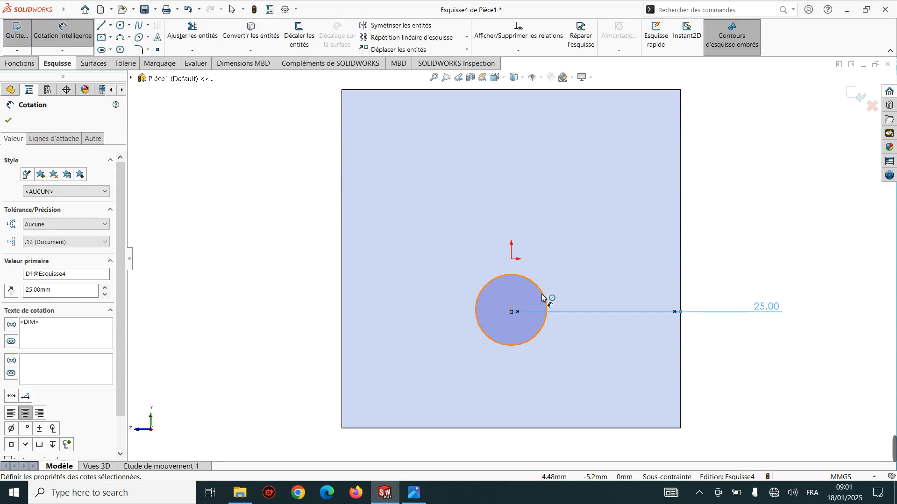
Dimension the circle's centre 25 mm above the end face's bottom edge
click(543, 297)
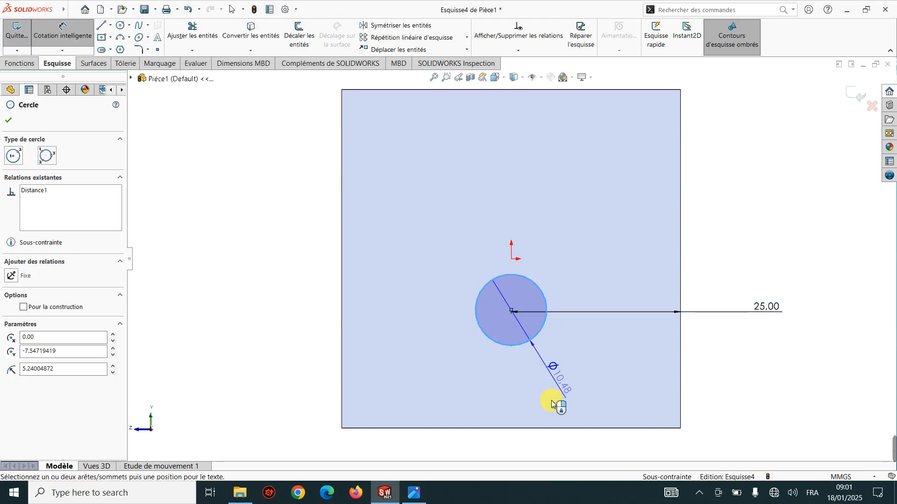
click(549, 429)
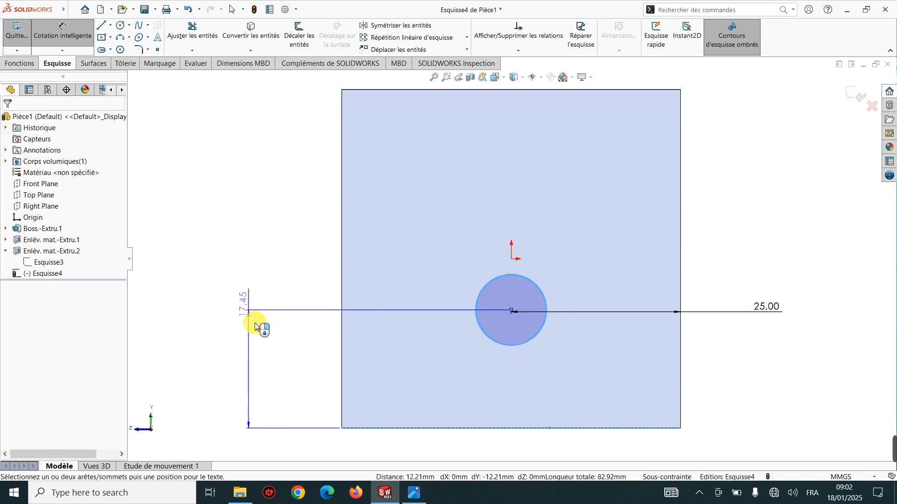
click(270, 352)
text(25)
key(Return)
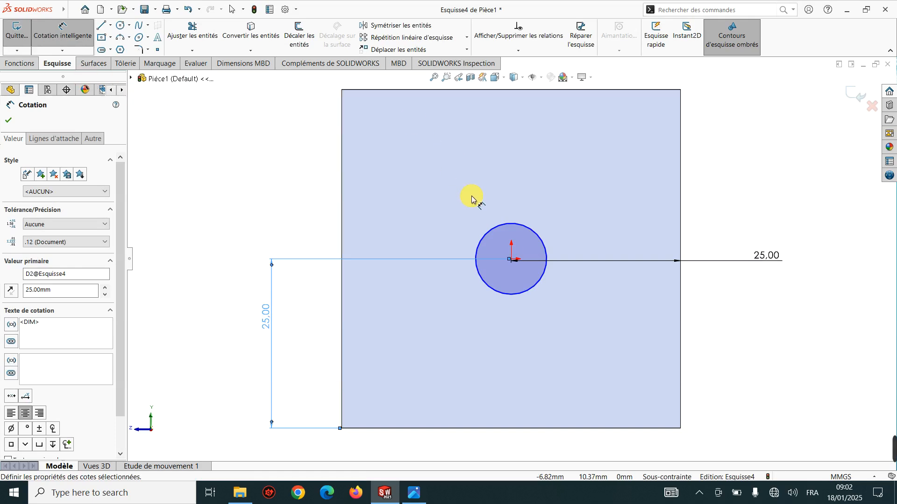
Dimension the circle's diameter as 12 mm
click(529, 229)
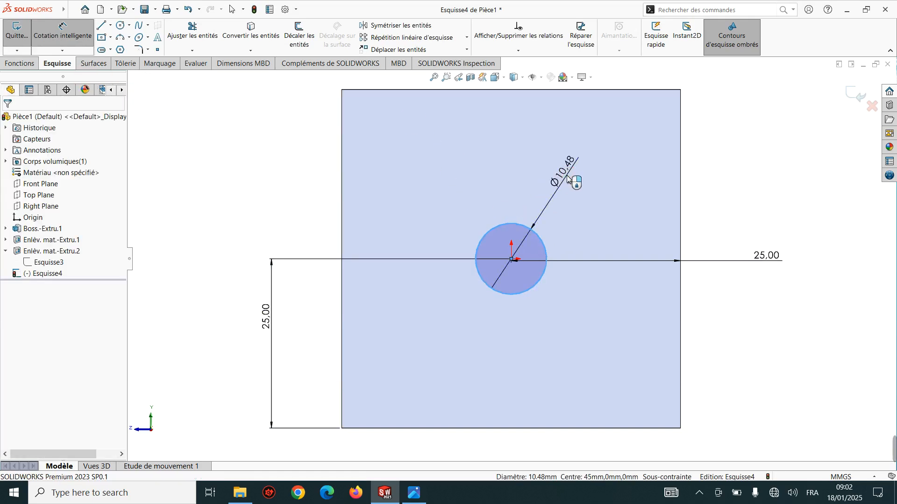
click(568, 178)
text(12)
key(Return)
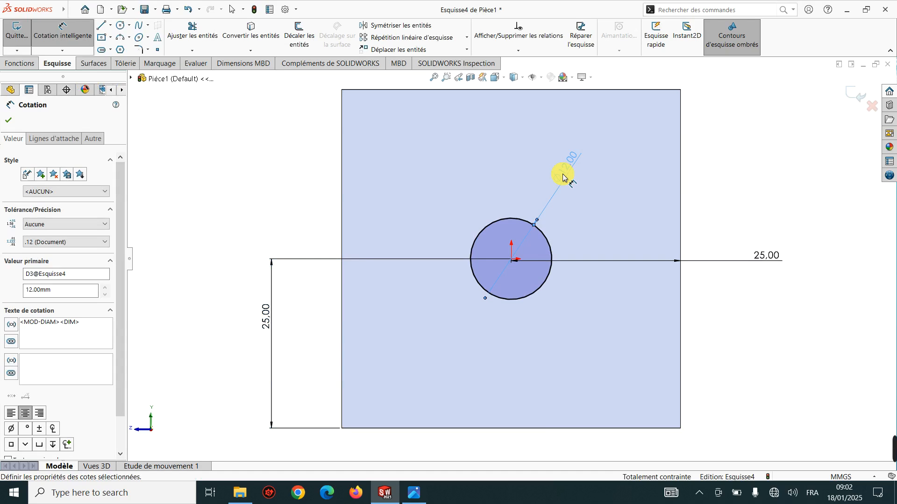
Extrude-cut the circle through all of the bracket to make the holes in both end blocks
key(f)
middle_drag(594, 230, 619, 255)
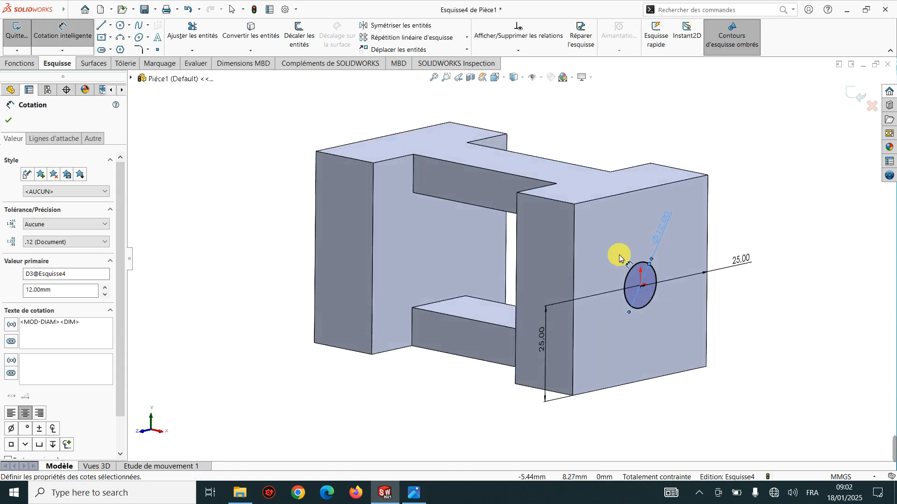
click(21, 67)
click(208, 37)
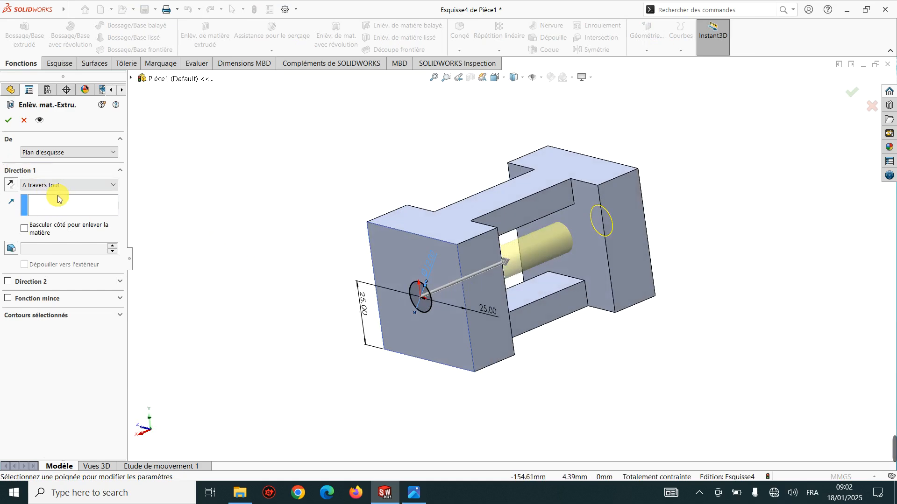
click(56, 185)
click(58, 202)
click(7, 123)
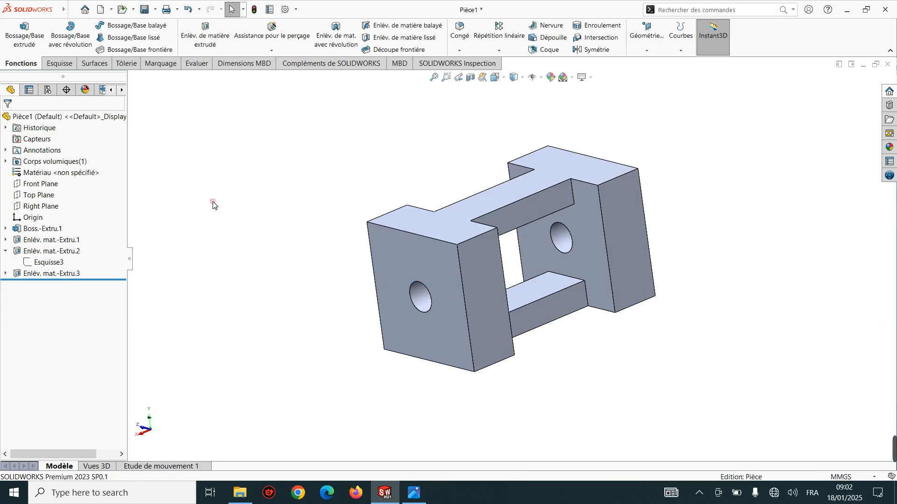
Compare the bracket model with the reference drawing from a matching viewing angle
middle_drag(264, 239, 371, 267)
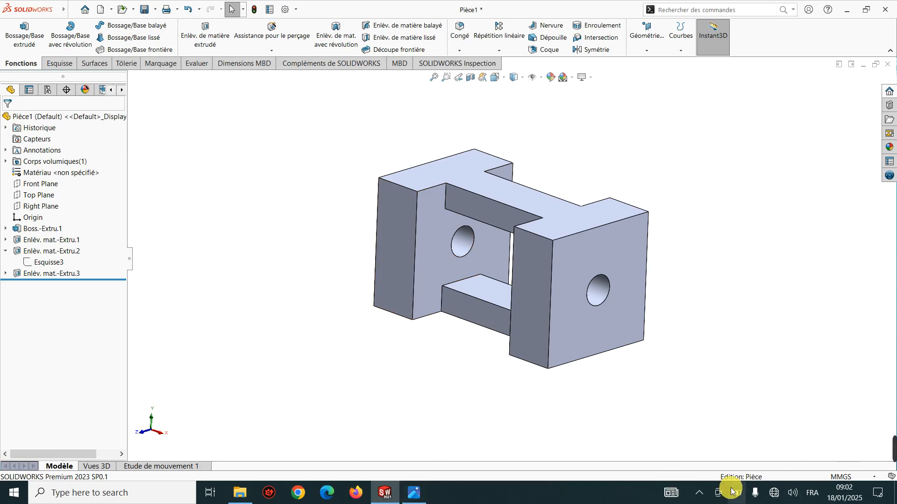
mouse_move(890, 454)
click(415, 494)
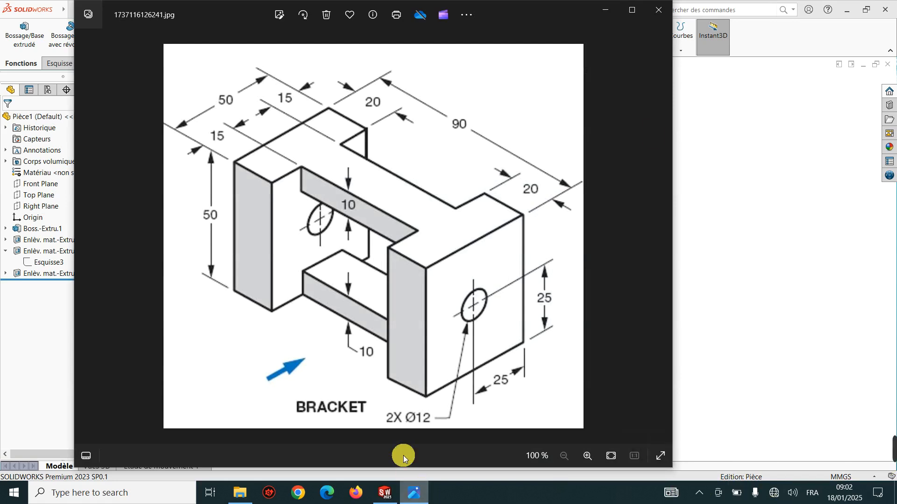
click(606, 10)
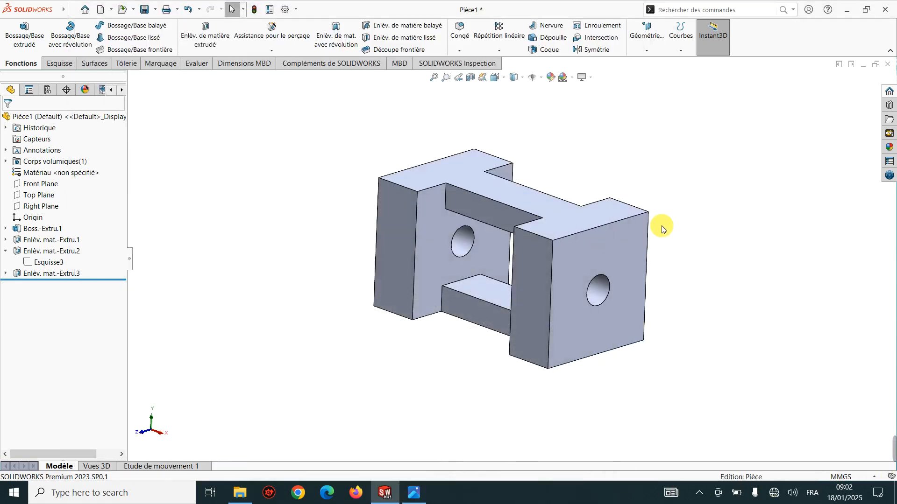
scroll(568, 278, down, 3)
scroll(568, 279, up, 3)
middle_drag(562, 280, 565, 316)
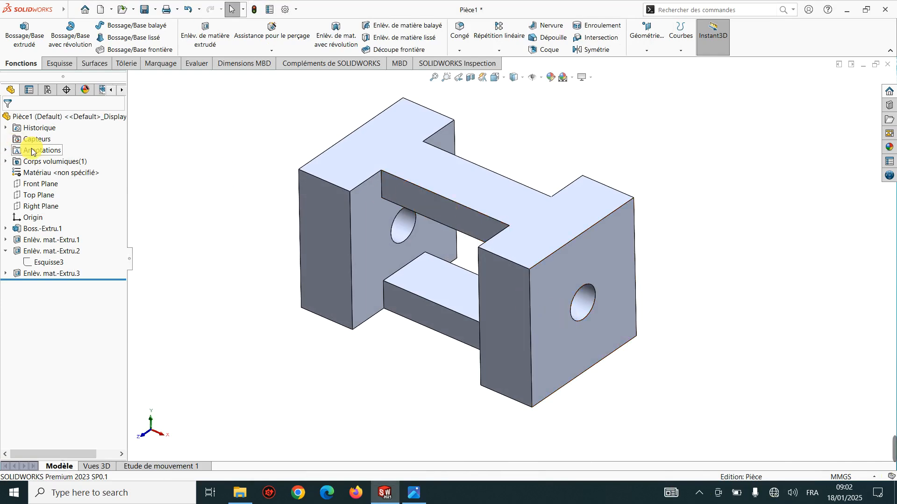
Edit the hole cut's sketch and set the circle's diameter to 15 mm
click(61, 275)
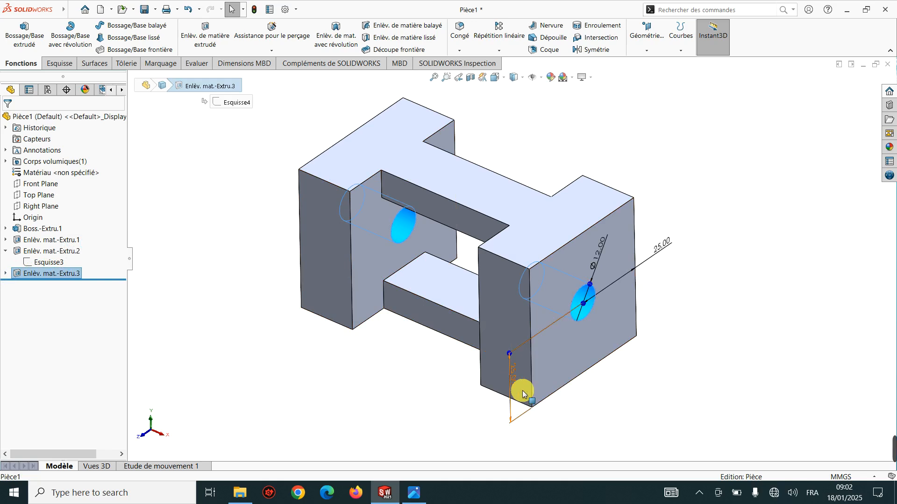
scroll(627, 284, down, 3)
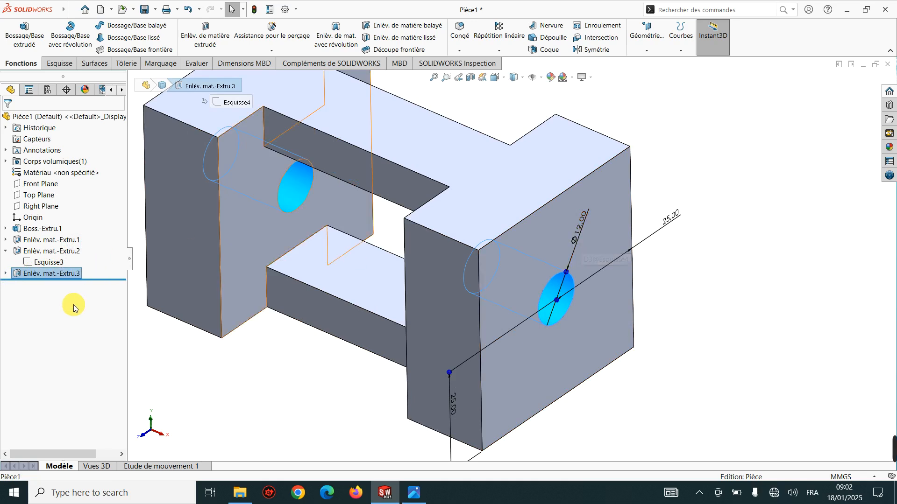
click(6, 274)
click(42, 285)
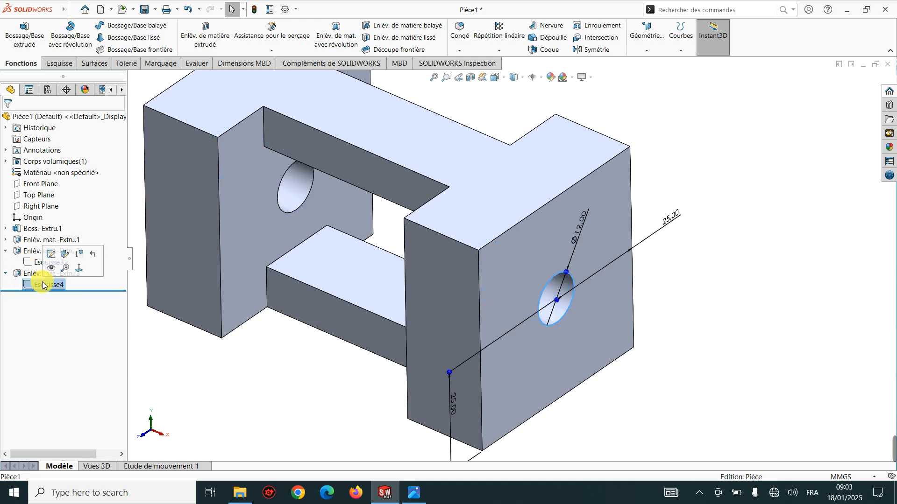
click(51, 255)
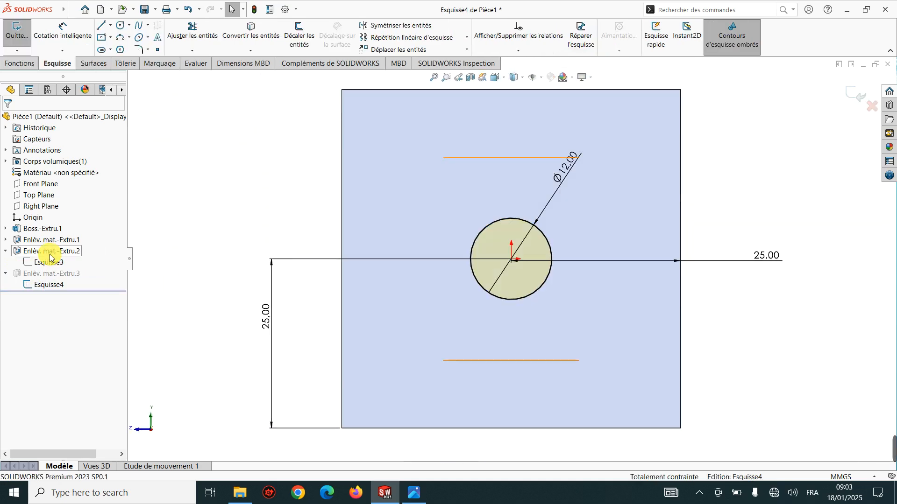
click(54, 29)
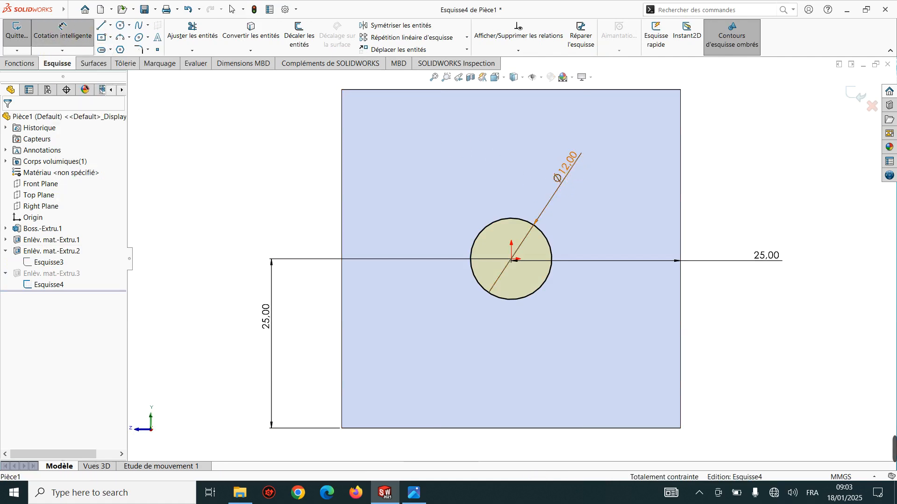
double_click(574, 173)
text(15)
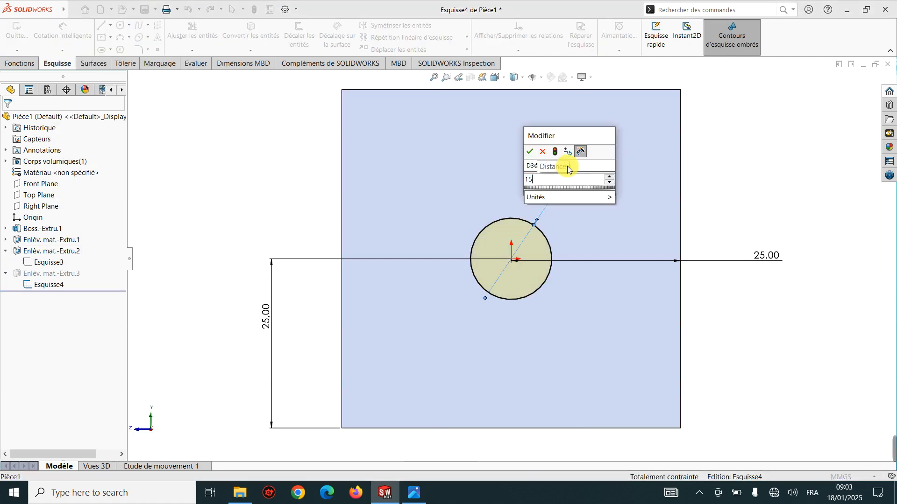
key(Return)
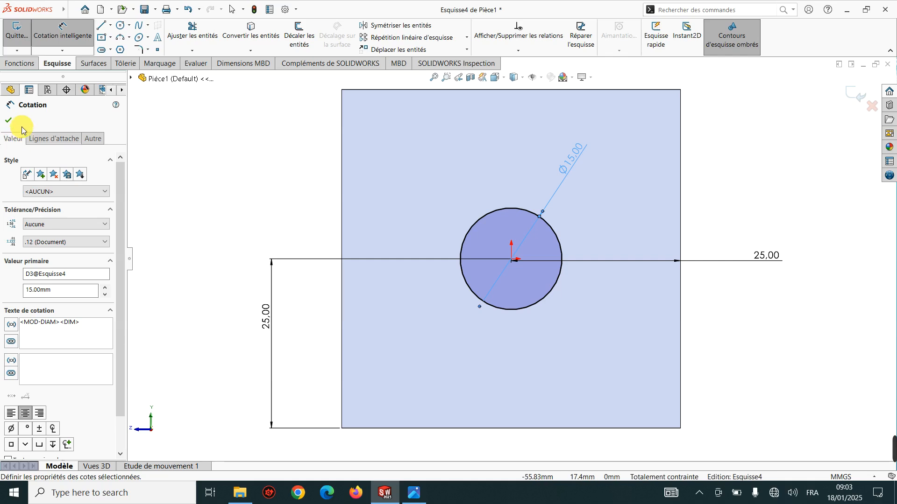
click(9, 120)
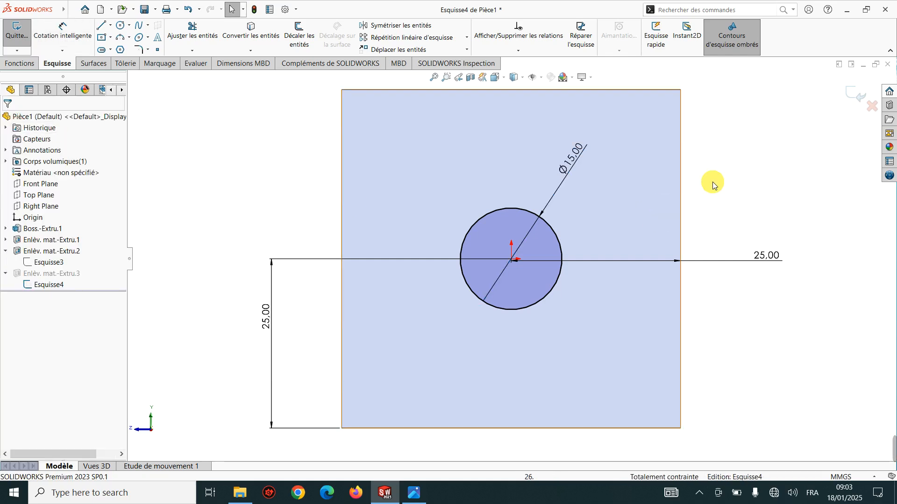
Exit the hole sketch to rebuild the bracket, show it in isometric view, and collapse the last two cut features in the tree
click(859, 94)
key(ctrl+7)
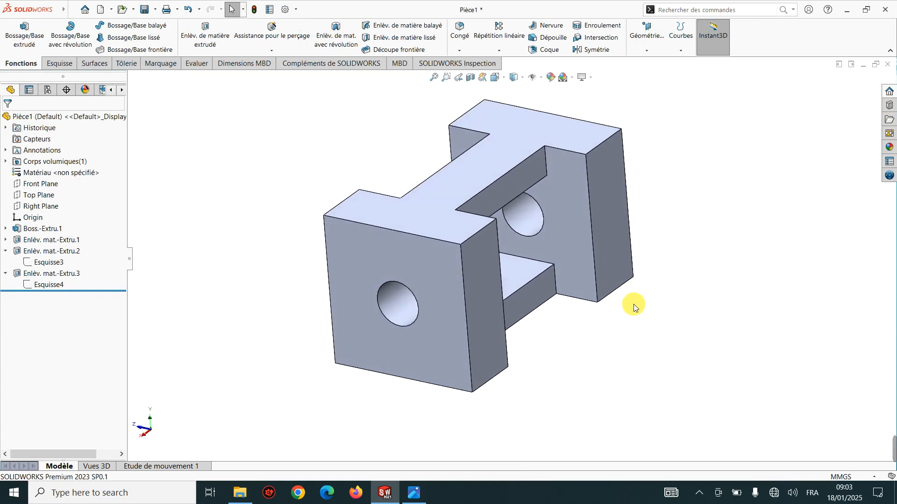
click(6, 273)
click(5, 254)
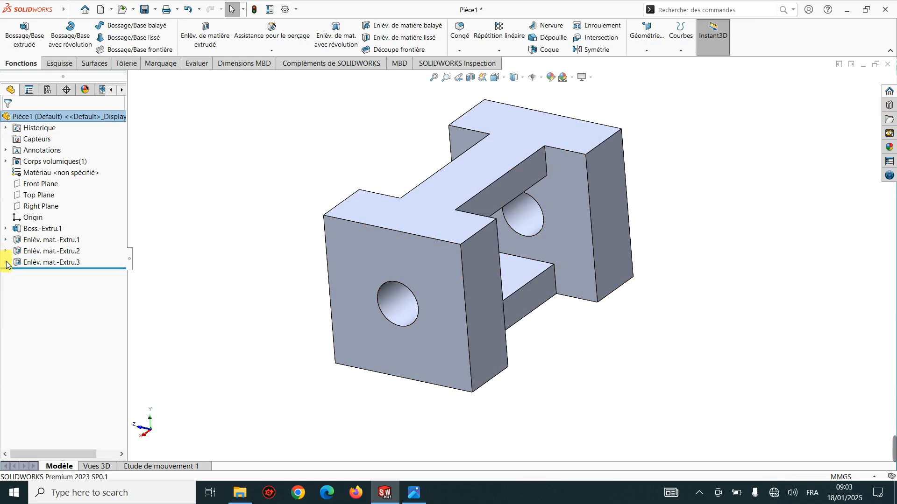
Edit the last cut's sketch, set the hole diameter to 12 mm, and rebuild the bracket in isometric view
click(6, 263)
click(48, 274)
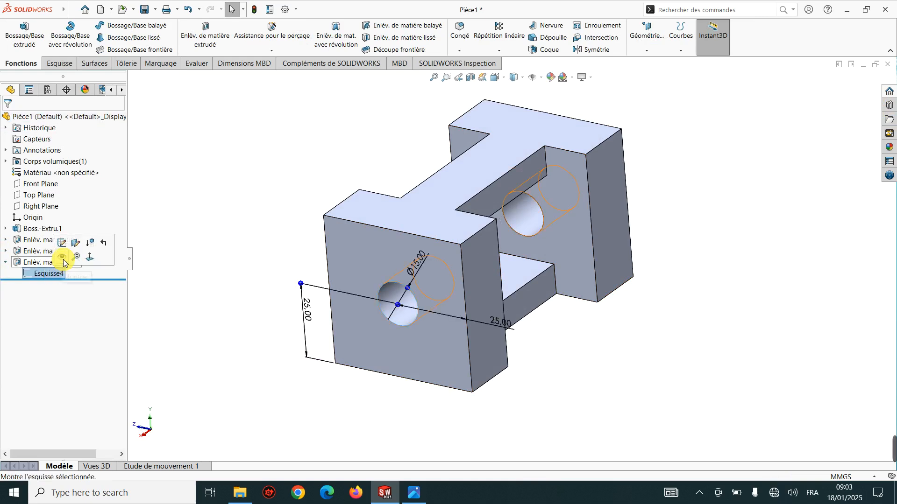
click(61, 243)
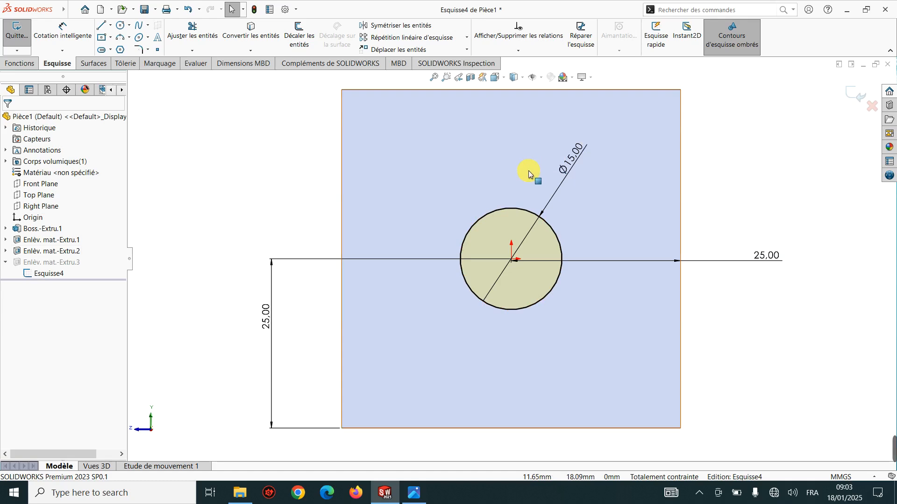
double_click(562, 166)
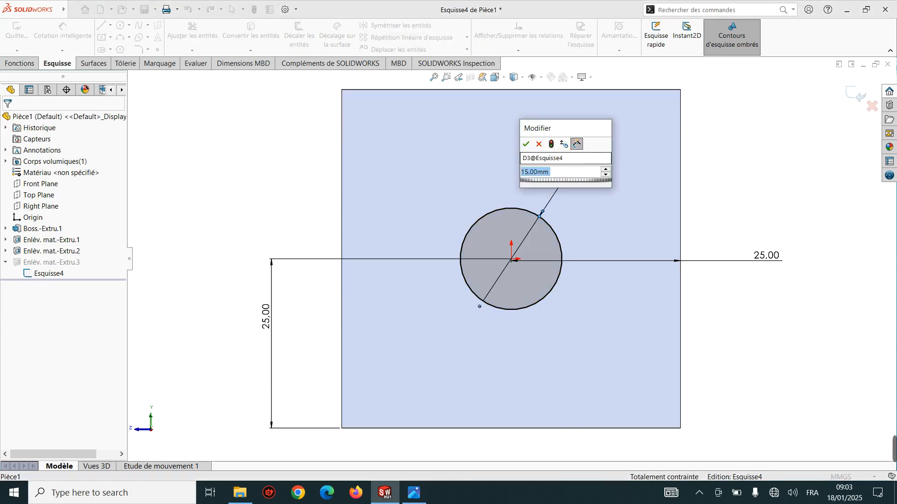
text(12)
key(Return)
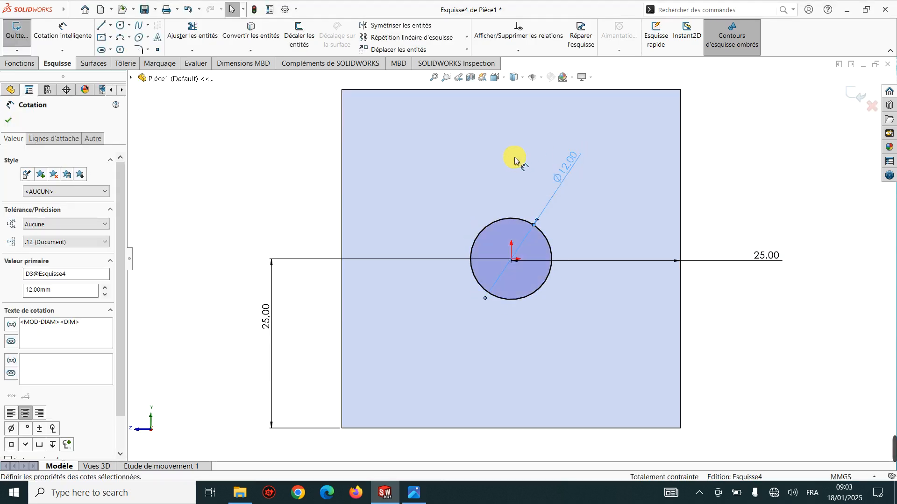
click(851, 95)
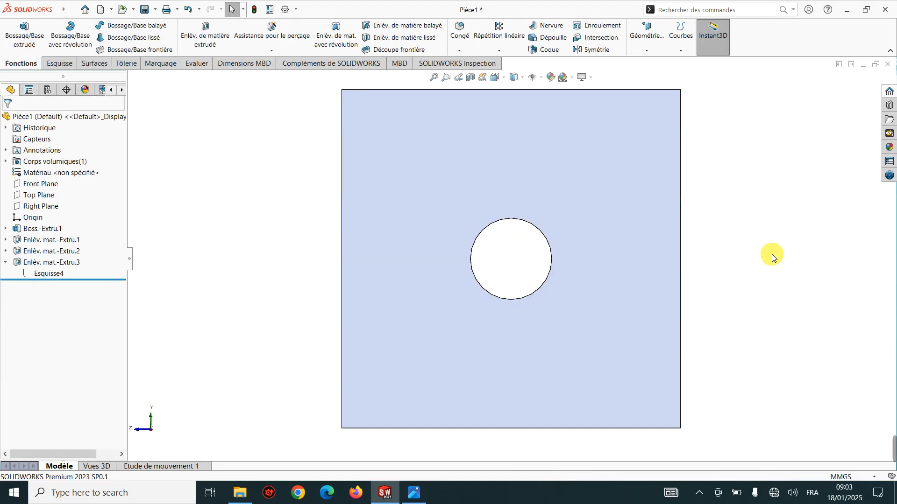
middle_drag(755, 260, 622, 263)
scroll(703, 320, up, 3)
key(ctrl+7)
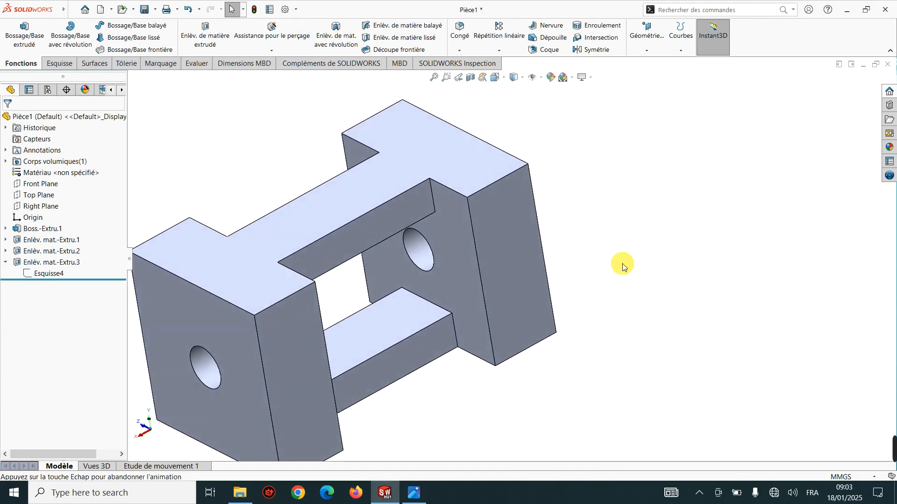